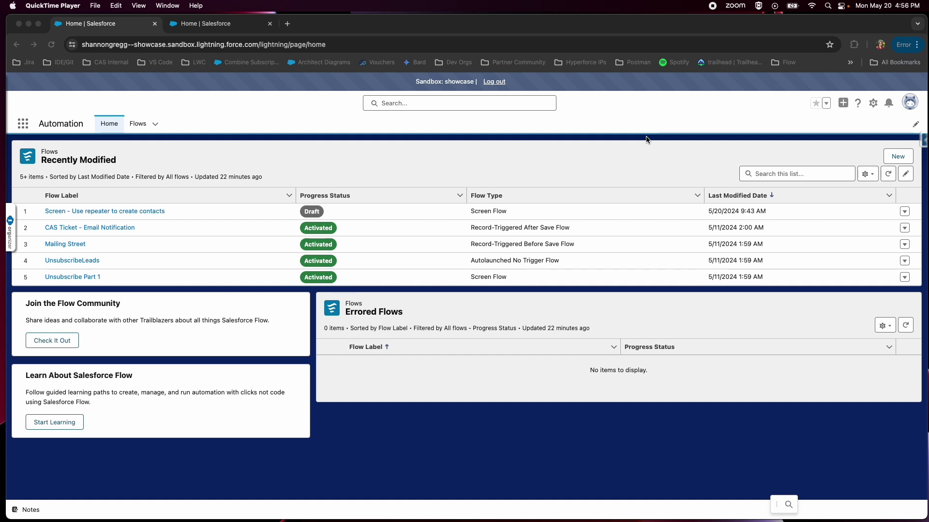
# Launch the Developer Console from the Setup menu, move it to centre, then close it
pyautogui.click(873, 103)
pyautogui.click(833, 207)
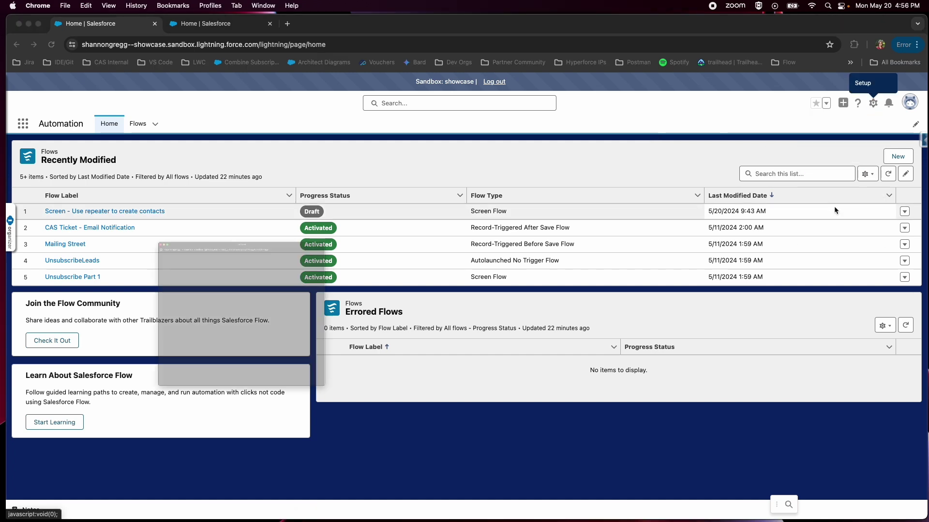
pyautogui.moveTo(422, 113); pyautogui.dragTo(581, 76)
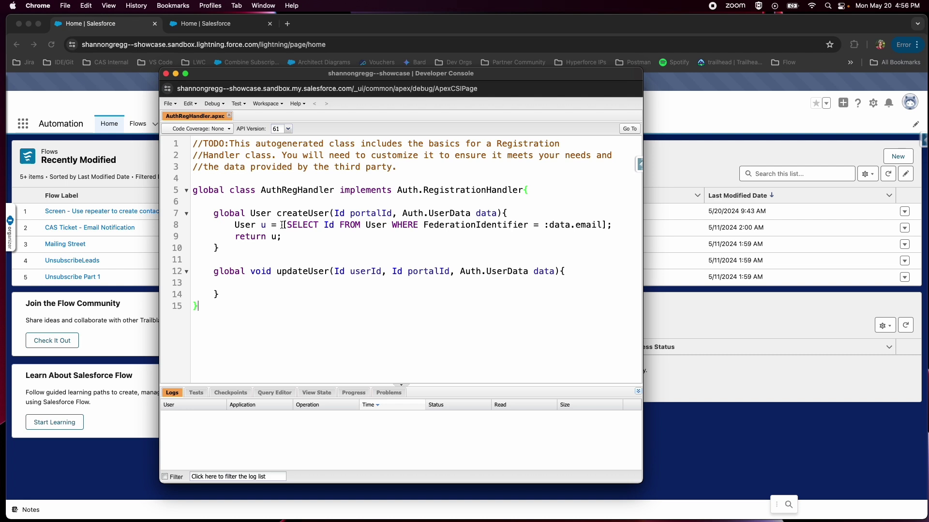
pyautogui.click(167, 74)
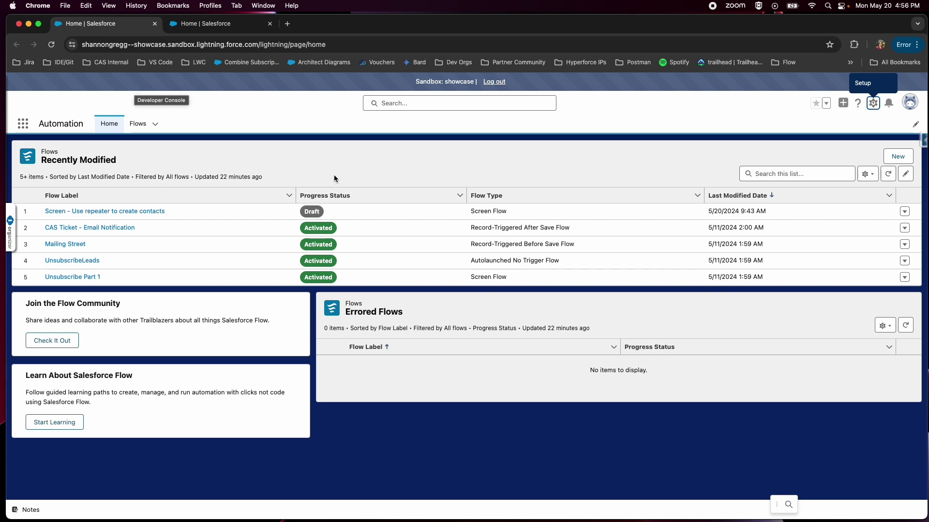
# Highlight the showcase org name in the URL, then switch to the shwcaseDev sandbox tab and highlight its org name
pyautogui.click(140, 45)
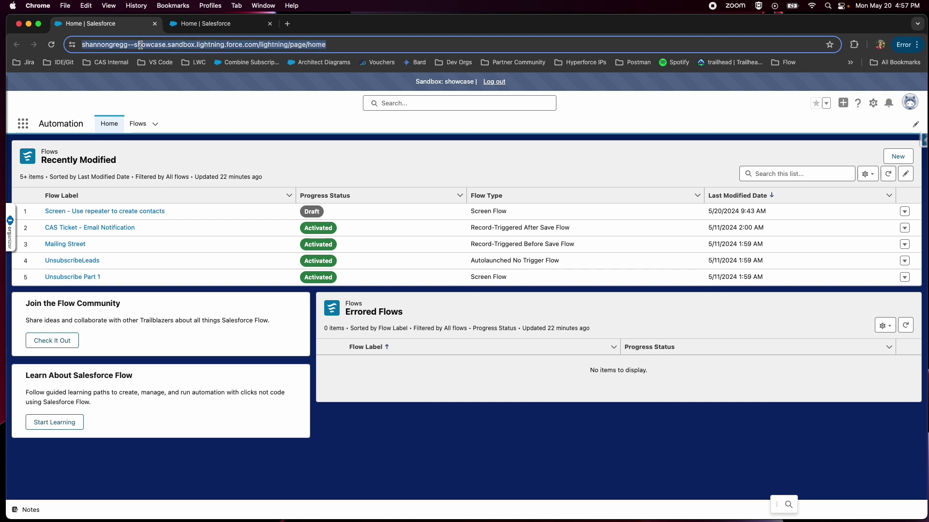
pyautogui.click(140, 45)
pyautogui.moveTo(156, 45); pyautogui.dragTo(191, 45)
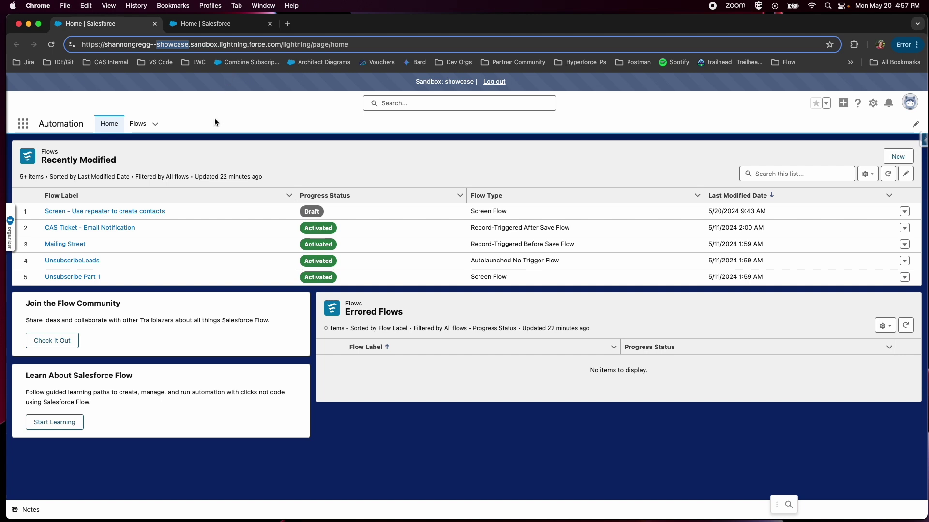
pyautogui.click(196, 27)
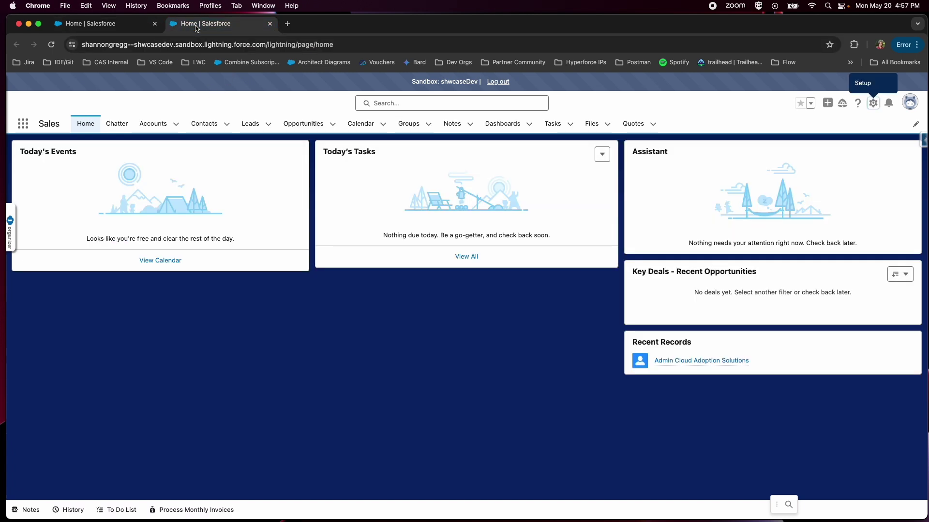
pyautogui.moveTo(134, 44); pyautogui.dragTo(177, 44)
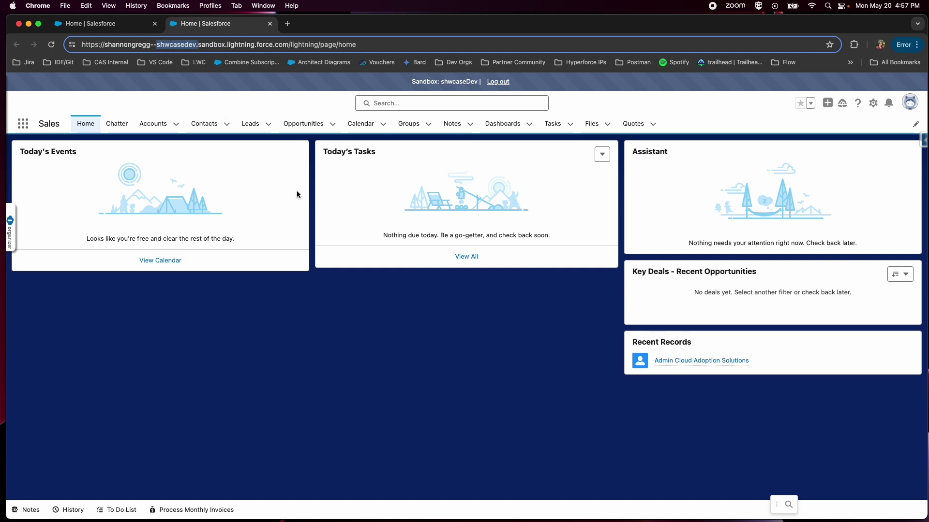
pyautogui.click(251, 96)
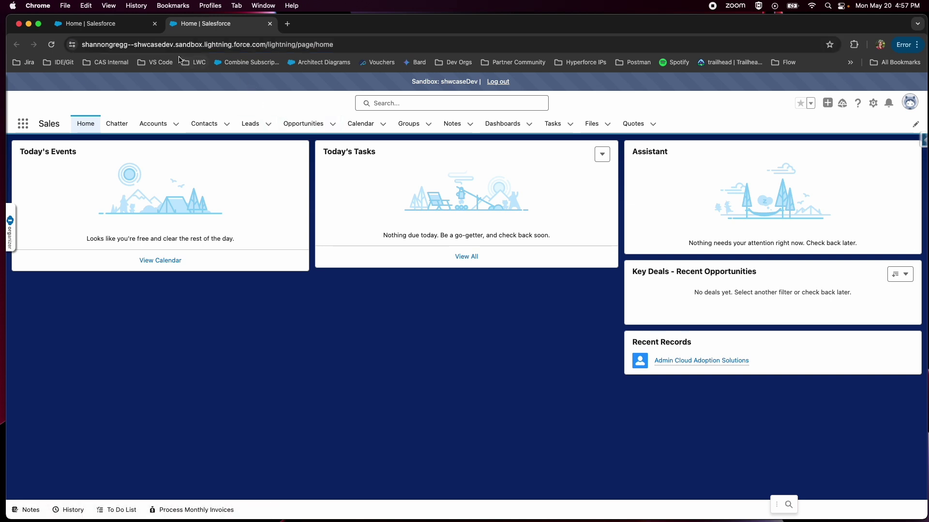
pyautogui.click(871, 108)
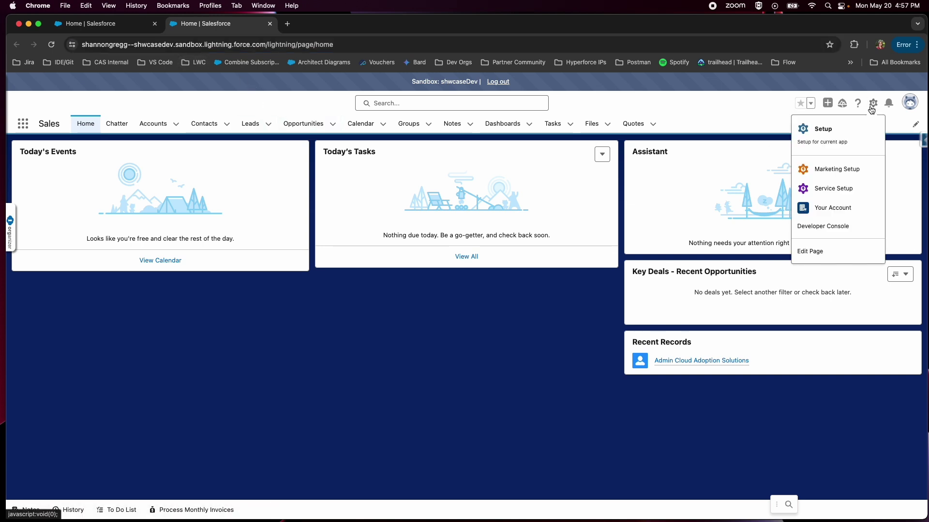
# Open Setup for the shwcaseDev sandbox and reach Auth. Providers via a Quick Find search for 'auth'
pyautogui.click(851, 138)
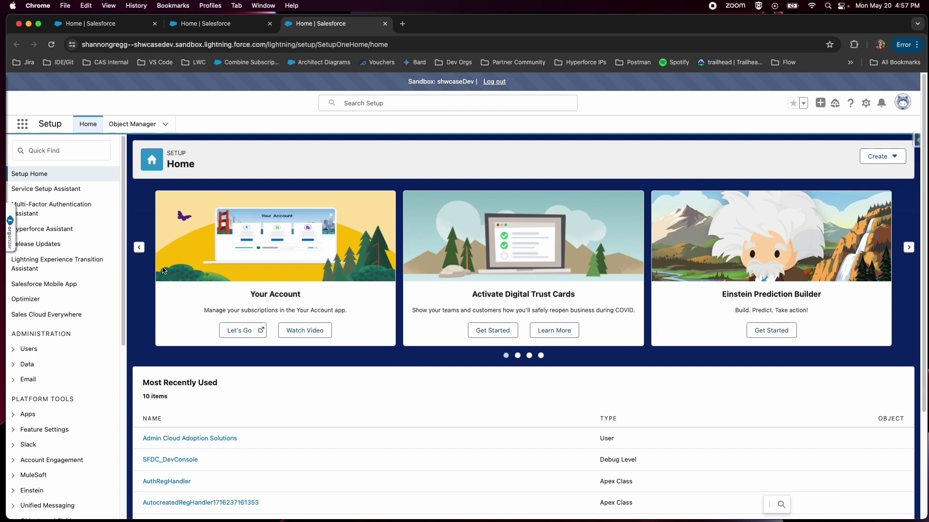
pyautogui.click(69, 157)
pyautogui.write('auth')
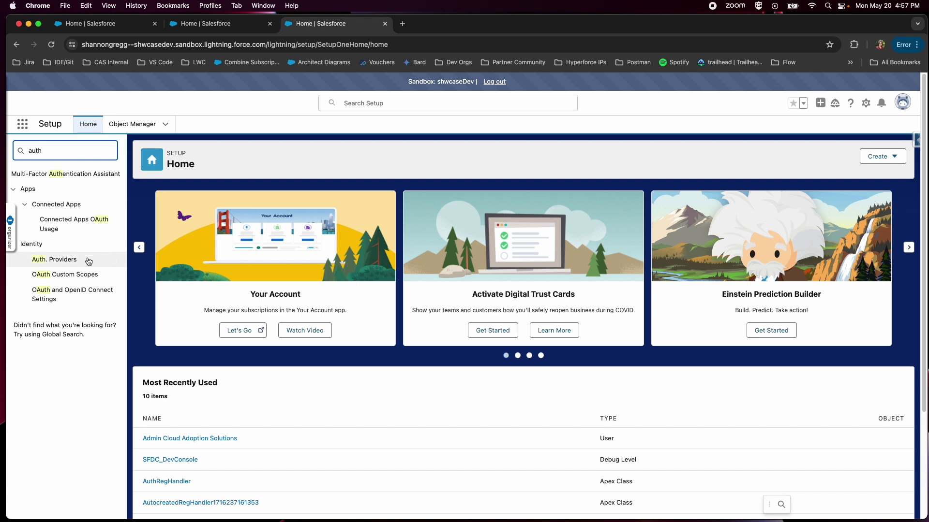
pyautogui.click(56, 261)
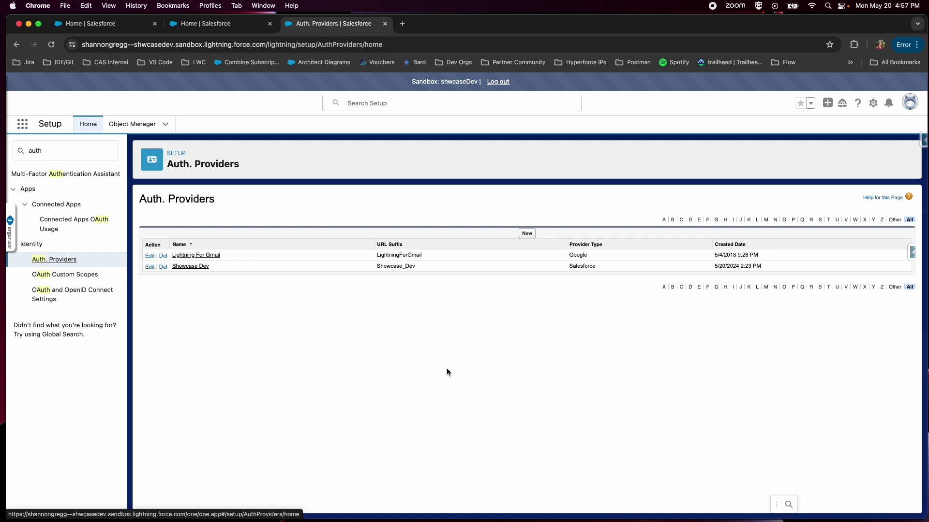
# Start a new Salesforce-type Auth. Provider named 'Showcase Dev Demo', letting the URL suffix auto-fill
pyautogui.click(527, 234)
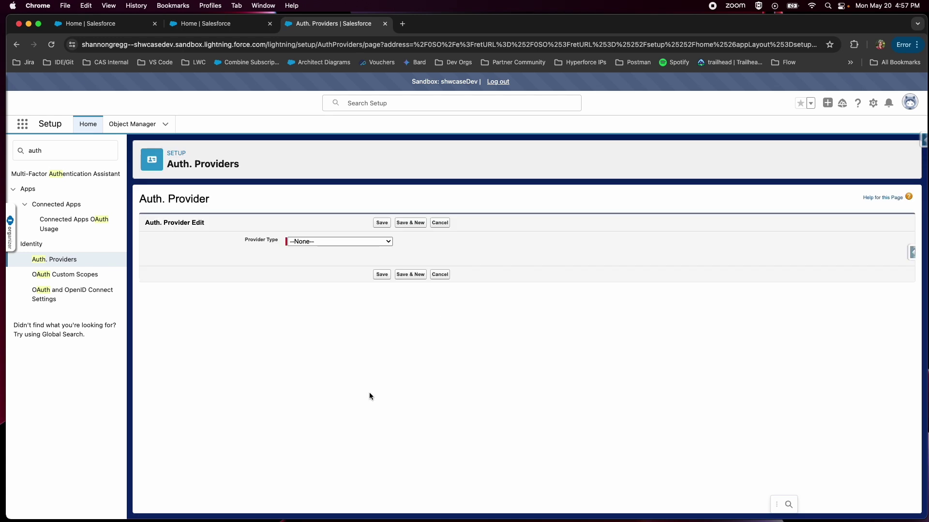
pyautogui.click(337, 240)
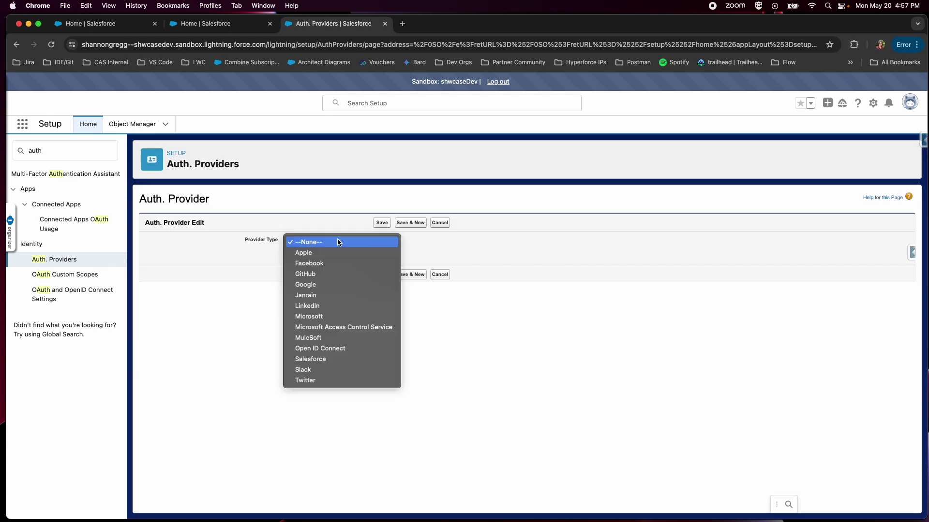
pyautogui.click(349, 357)
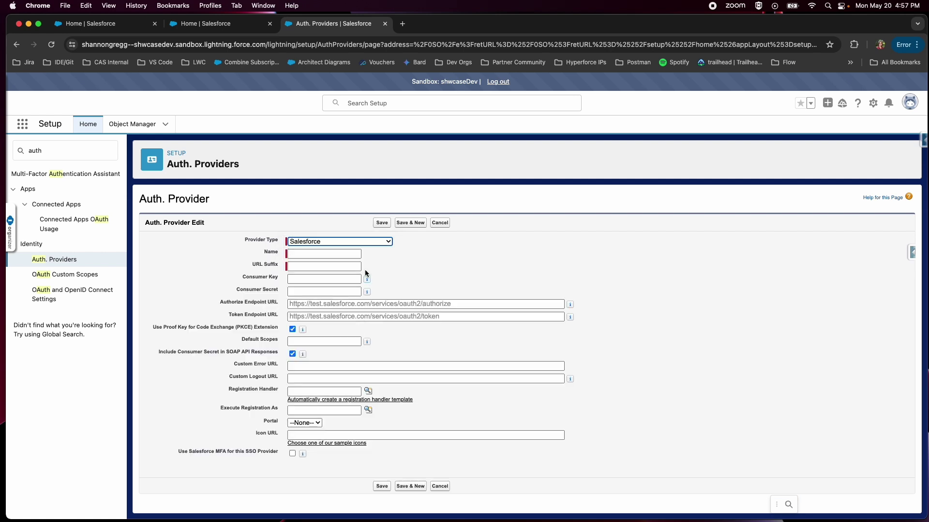
pyautogui.click(314, 253)
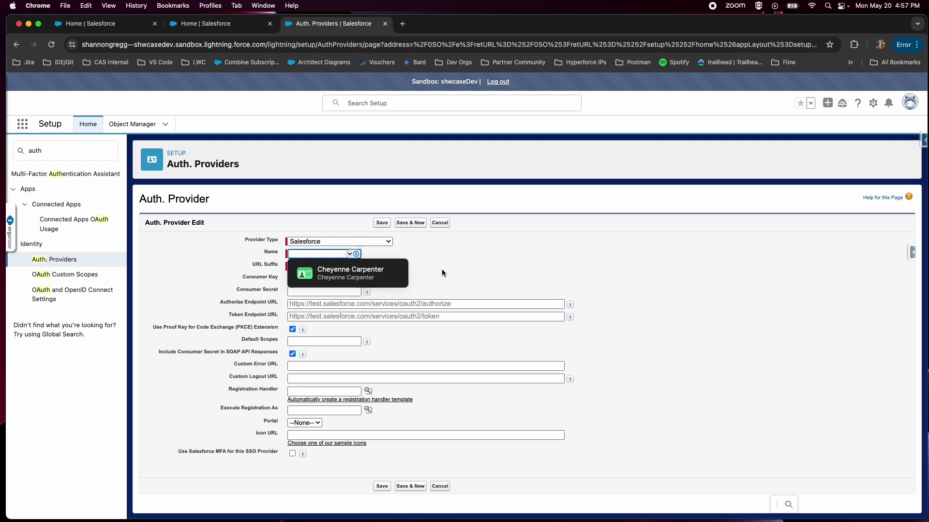
pyautogui.write('Show')
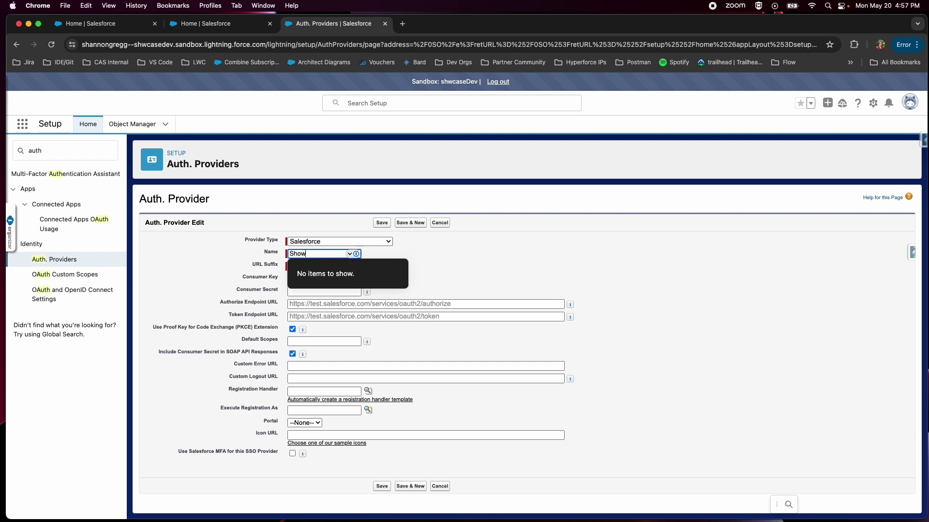
pyautogui.write('case Dev Den')
pyautogui.write('o')
pyautogui.click(466, 254)
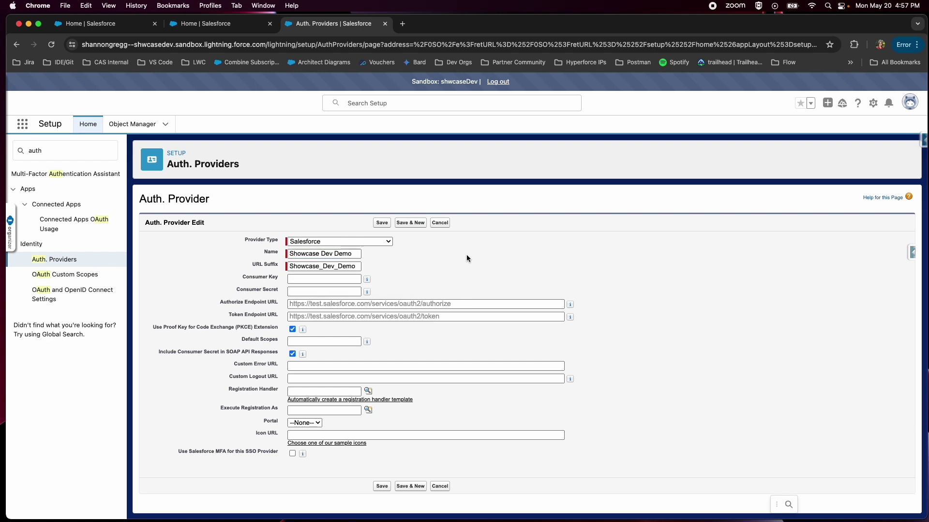
# Enter placeholder values 'tempKey' as Consumer Key and 'tempSecret' as Consumer Secret
pyautogui.click(343, 279)
pyautogui.write('tempKey')
pyautogui.press('Tab')
pyautogui.write('tempSecret')
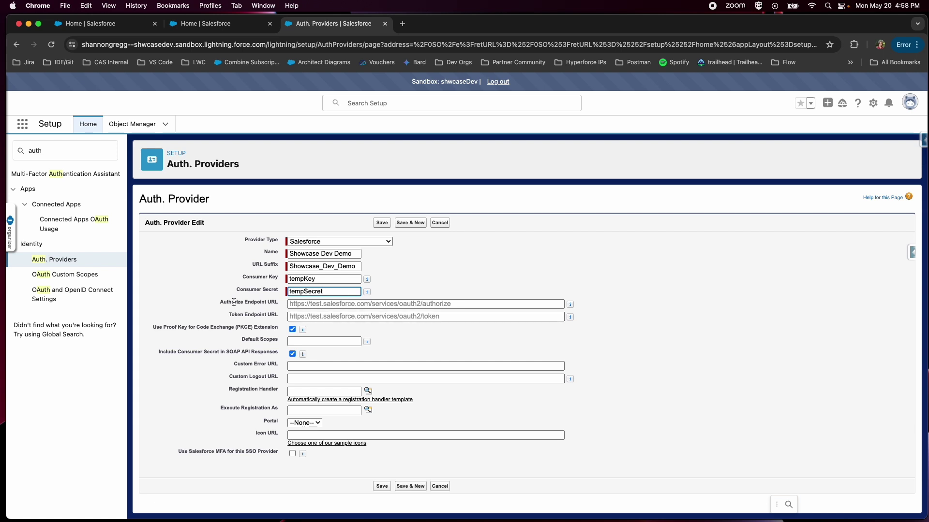
# Paste the showcase sandbox's /services/oauth2/authorize URL into Authorize Endpoint URL
pyautogui.moveTo(221, 302); pyautogui.dragTo(279, 302)
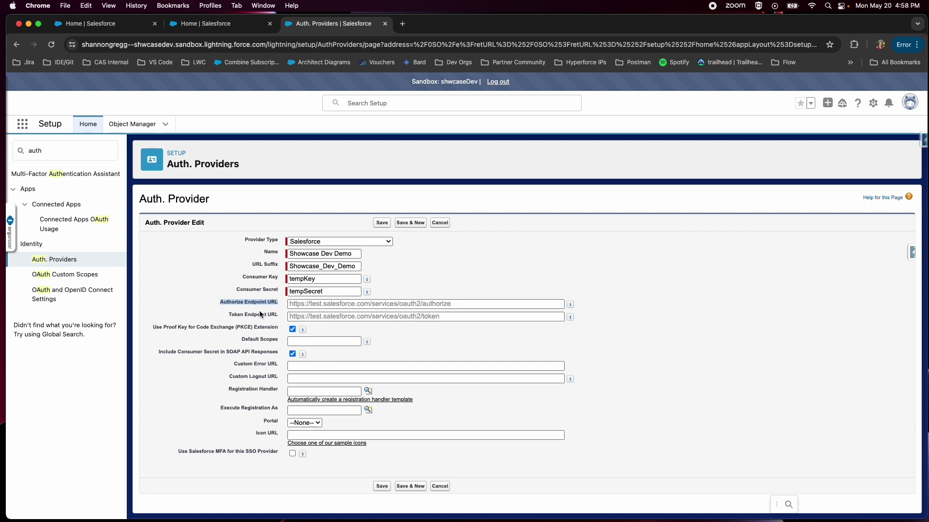
pyautogui.moveTo(227, 314); pyautogui.dragTo(294, 312)
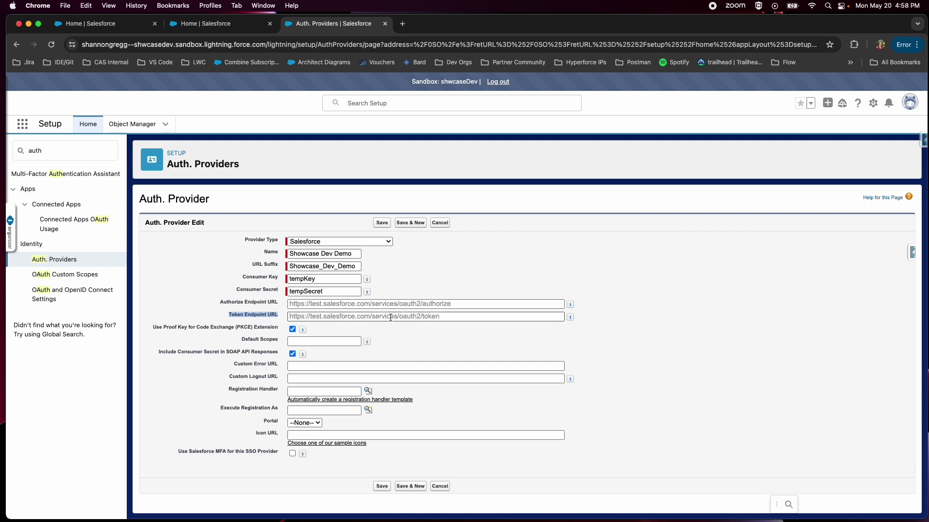
pyautogui.click(326, 306)
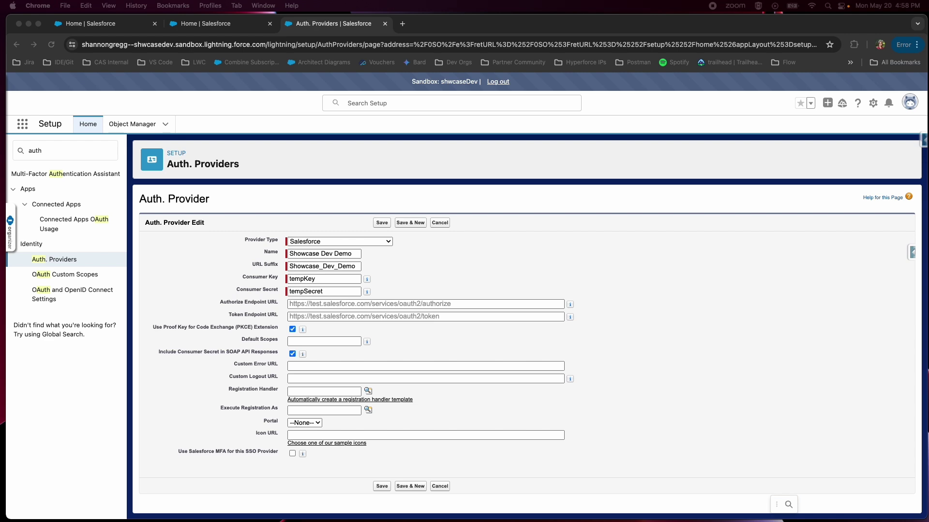
pyautogui.click(410, 303)
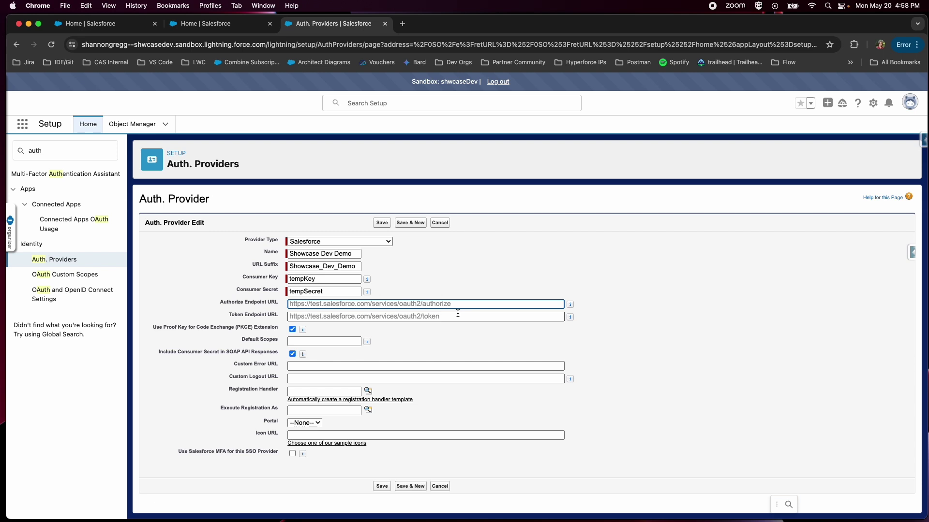
pyautogui.write('https://shannongregg--showcase.sandbox.my.salesforce.com/services/oauth2/authorize')
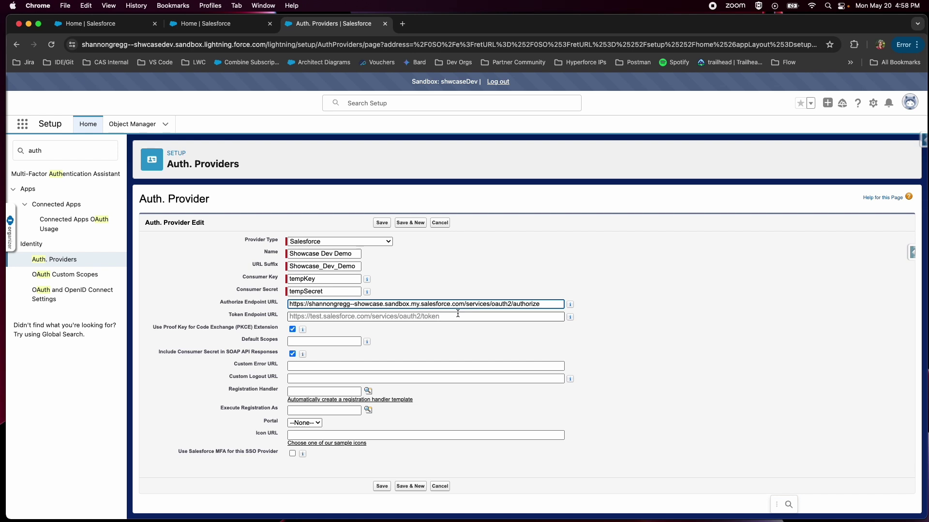
pyautogui.moveTo(354, 304); pyautogui.dragTo(384, 304)
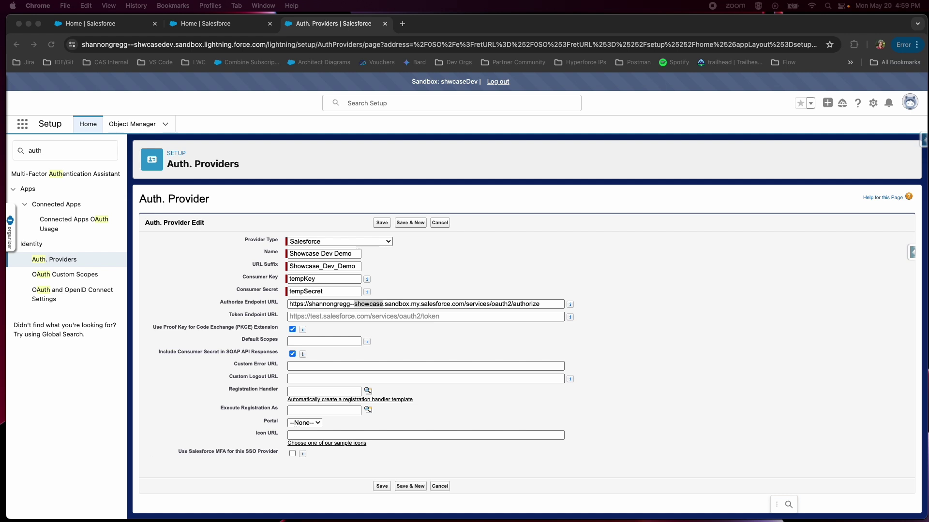
# Paste the showcase sandbox's /services/oauth2/token URL into Token Endpoint URL
pyautogui.click(351, 316)
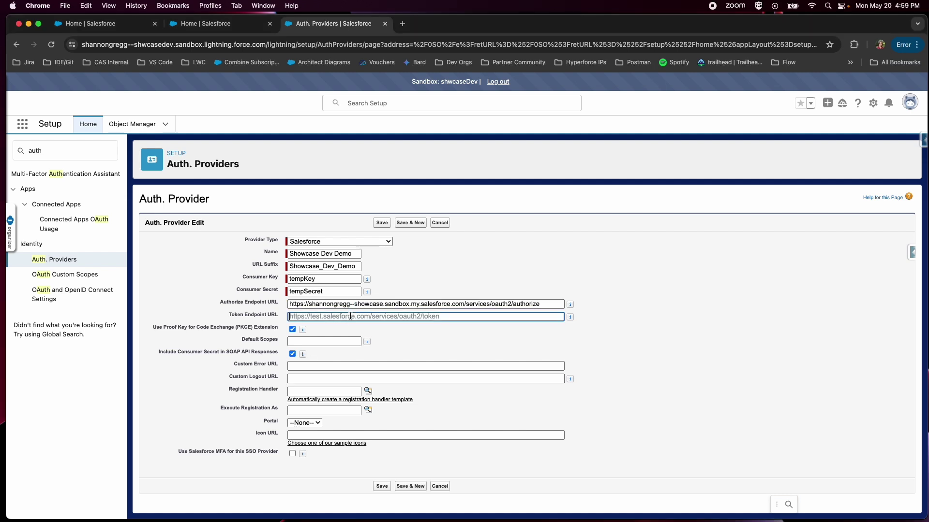
pyautogui.press('super+v')
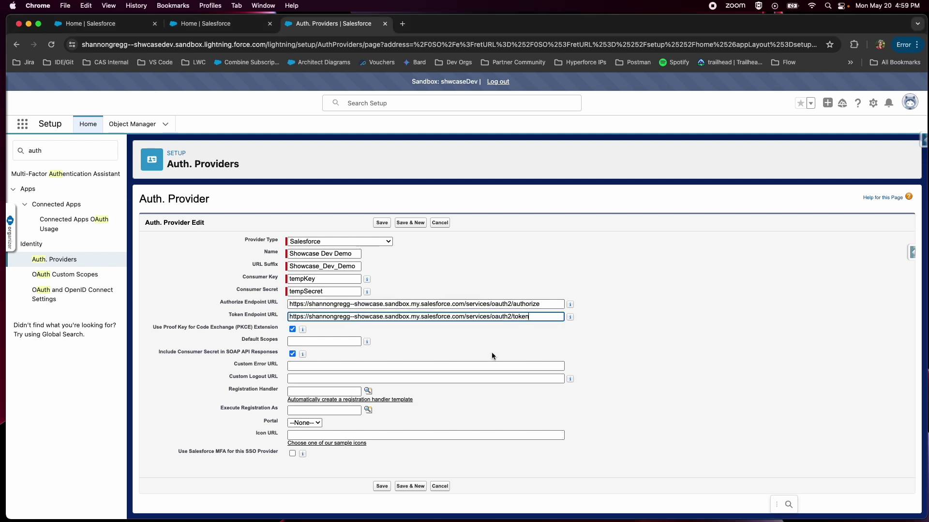
pyautogui.moveTo(464, 317); pyautogui.dragTo(540, 318)
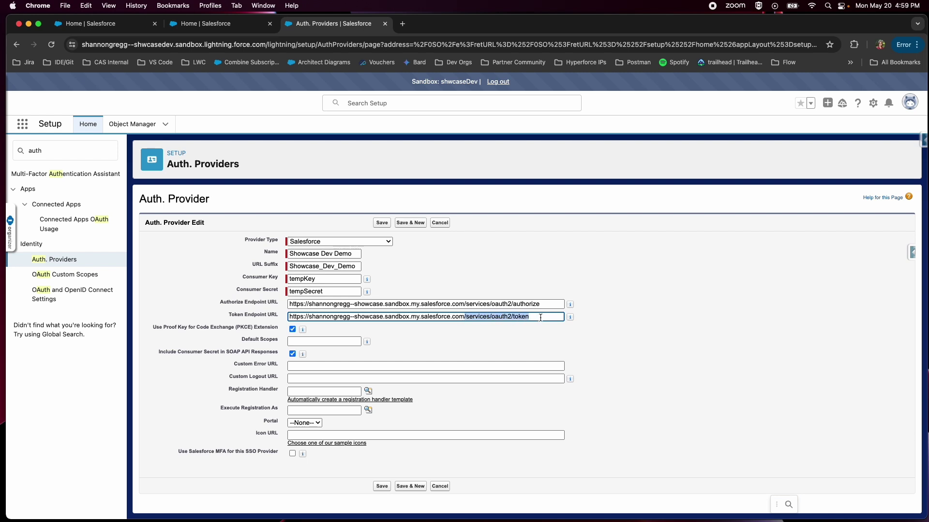
pyautogui.click(482, 348)
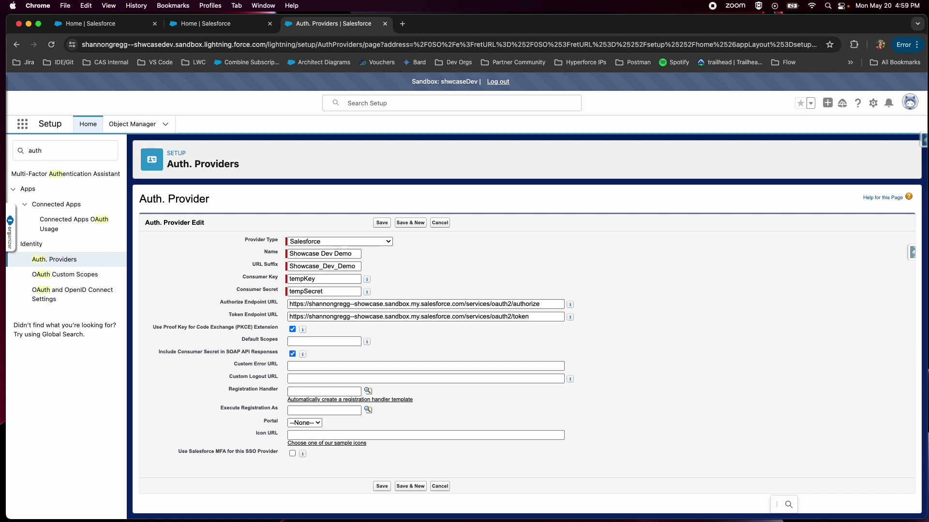
# Set the Registration Handler to AuthRegHandler by searching Apex classes for 'auth'
pyautogui.click(343, 392)
pyautogui.click(369, 392)
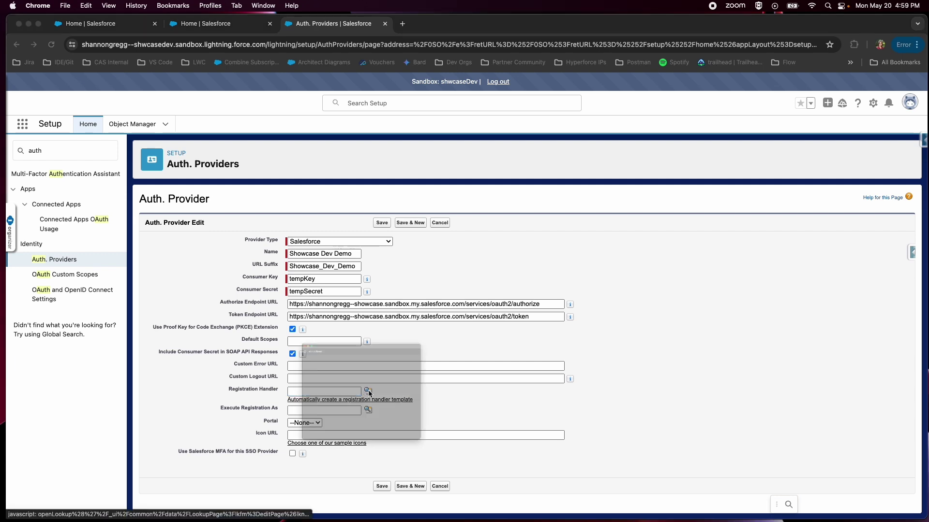
pyautogui.moveTo(349, 283); pyautogui.dragTo(375, 239)
pyautogui.write('auth')
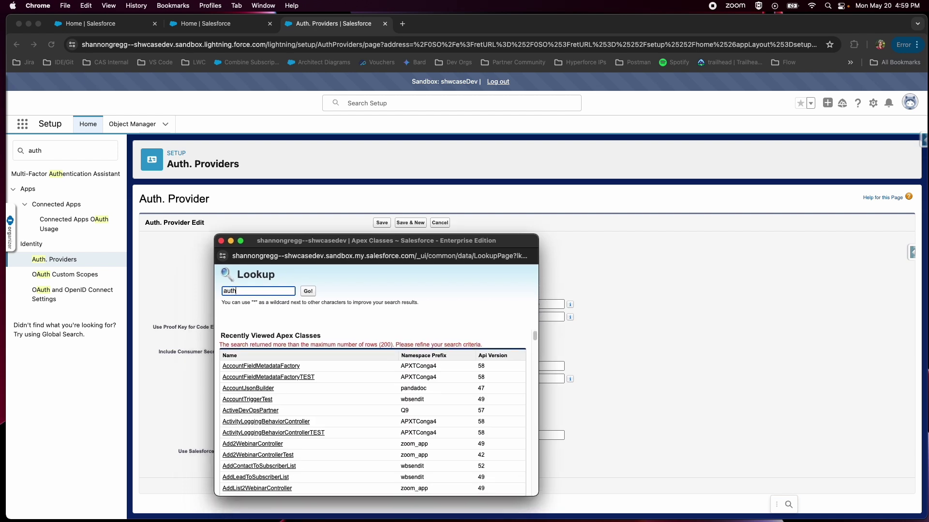
pyautogui.press('Return')
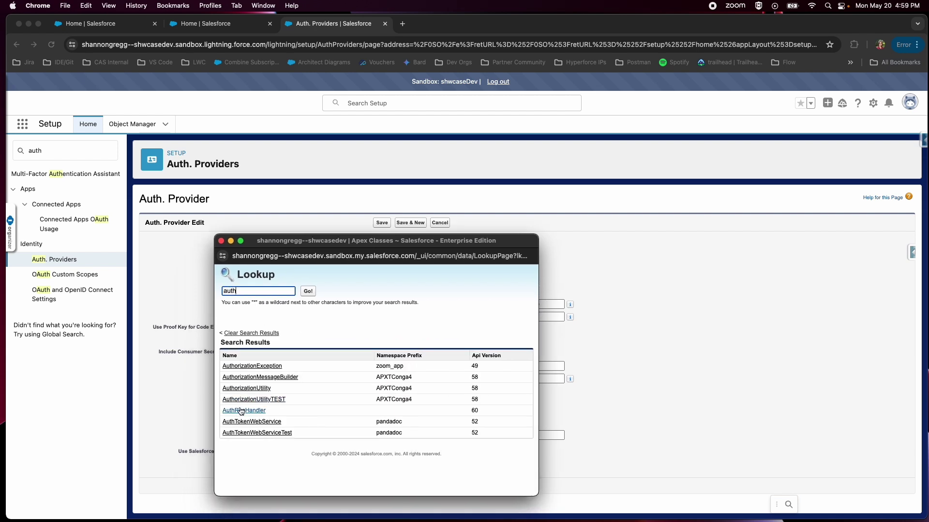
pyautogui.click(244, 410)
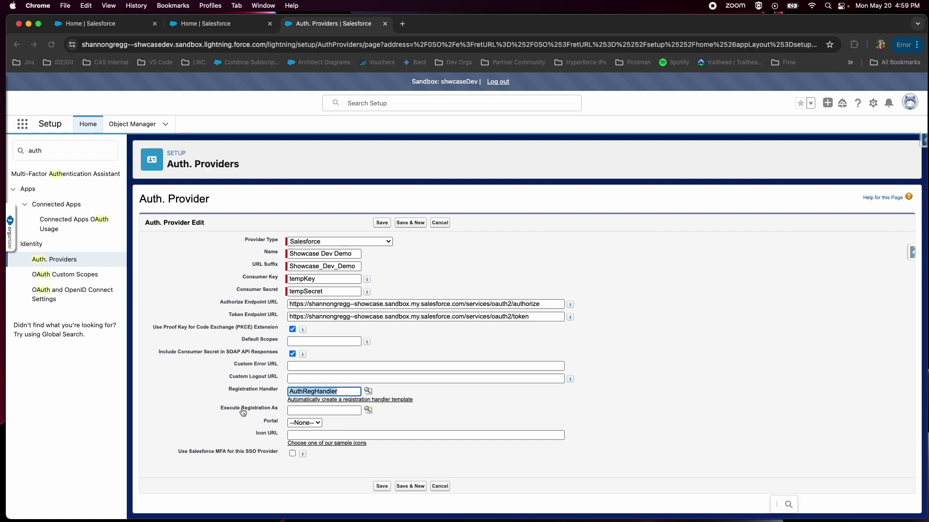
# Set Execute Registration As to the admin user and save the auth provider
pyautogui.click(357, 410)
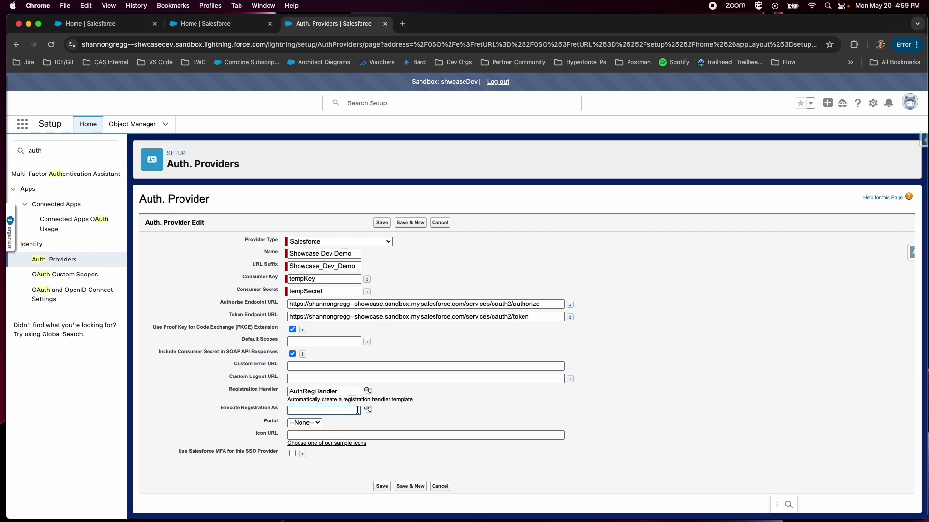
pyautogui.click(368, 410)
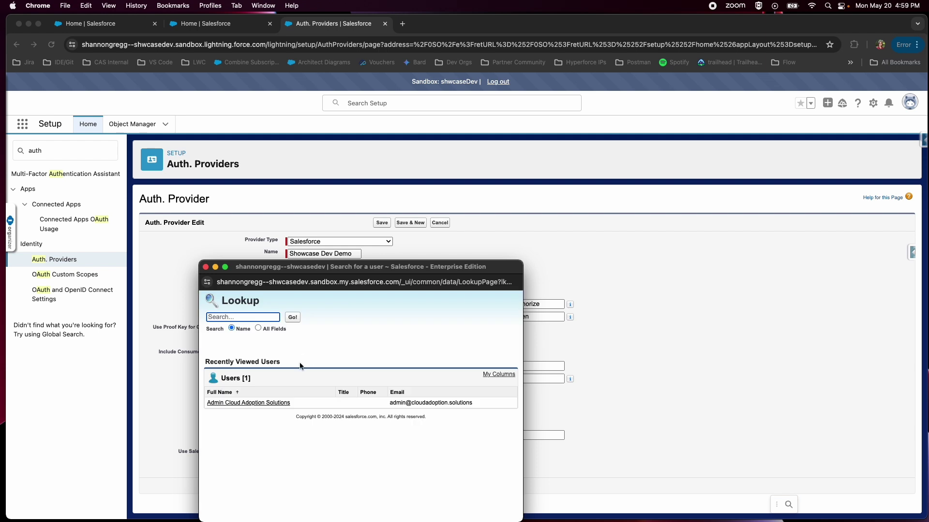
pyautogui.click(276, 404)
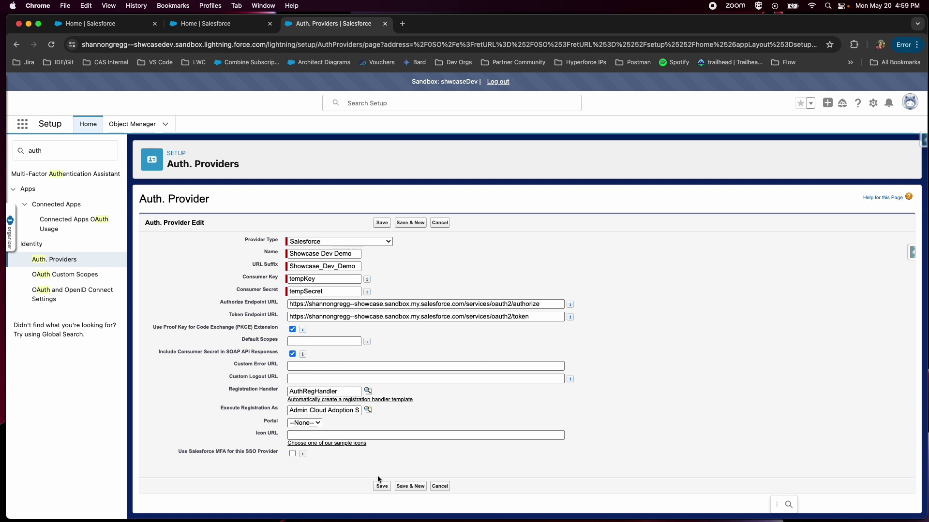
pyautogui.click(382, 487)
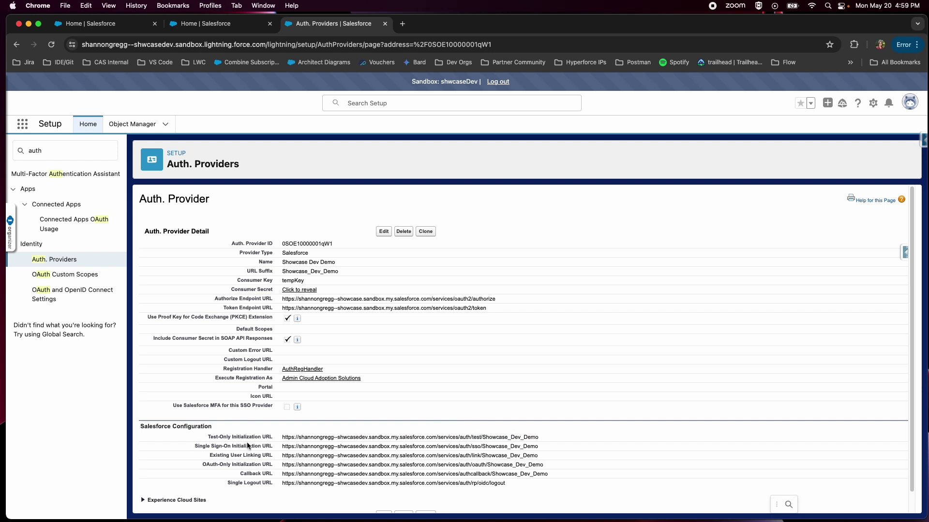
# Highlight the Single Sign-On Initialization URL, then return to the showcase sandbox's home tab
pyautogui.moveTo(195, 446); pyautogui.dragTo(274, 473)
pyautogui.click(175, 25)
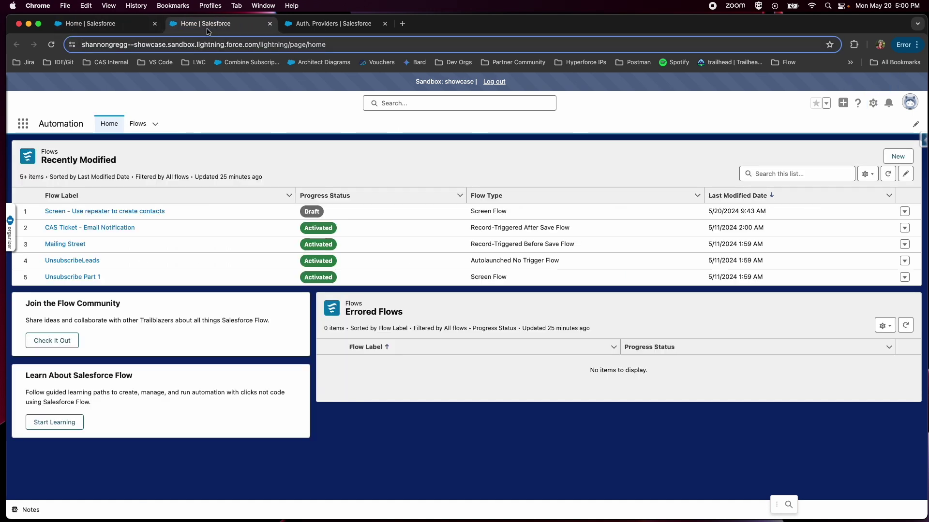
# Highlight 'showcase' in the address, sort flows by Progress Status, and open Setup from the gear menu
pyautogui.click(140, 45)
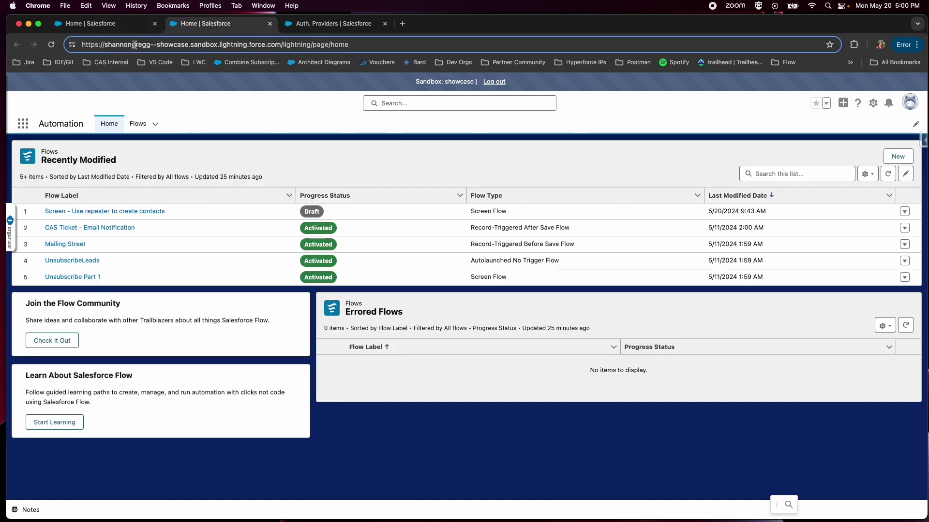
pyautogui.doubleClick(164, 45)
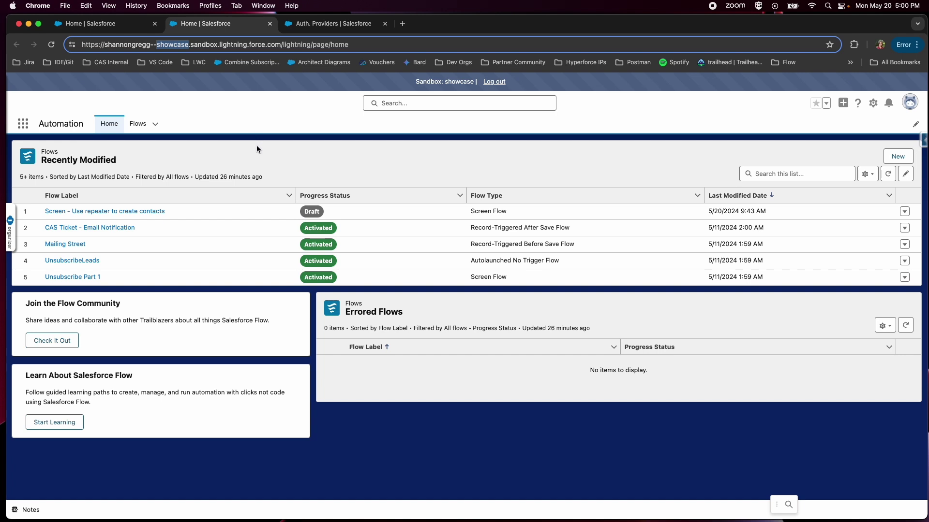
pyautogui.click(280, 169)
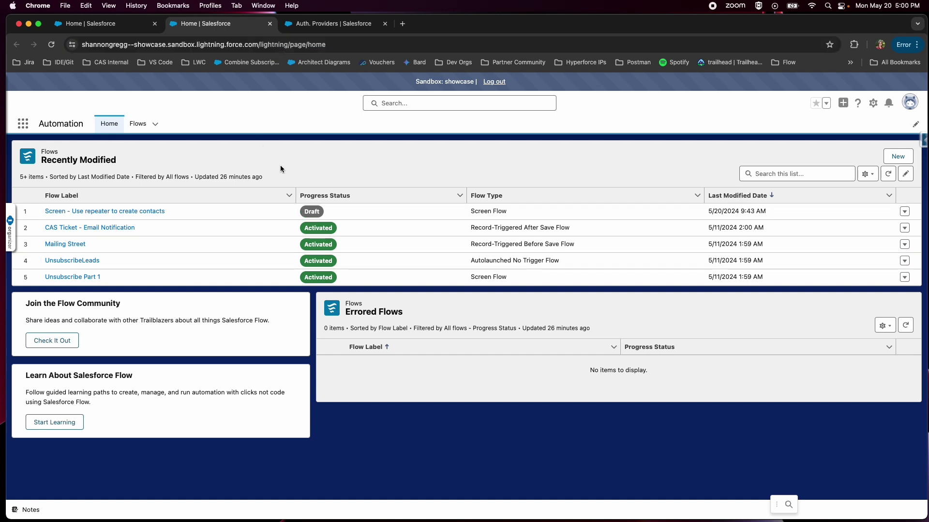
pyautogui.click(426, 197)
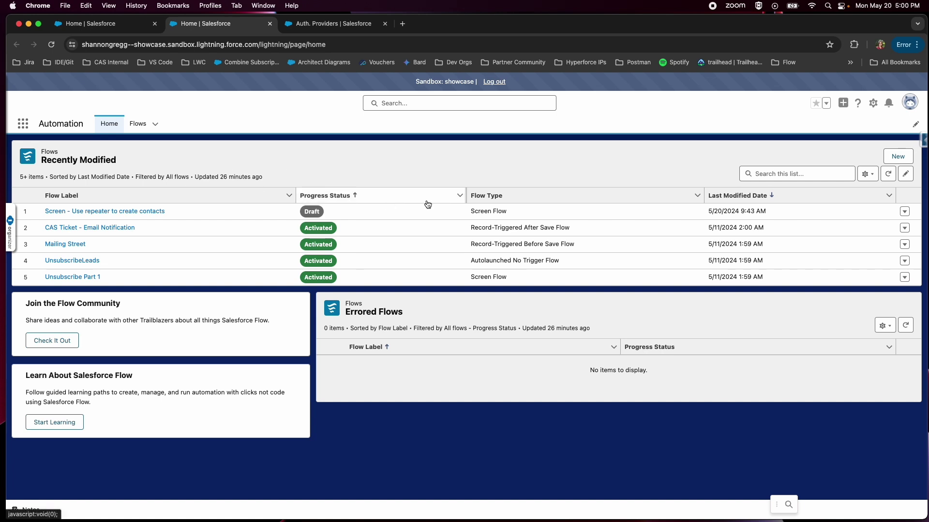
pyautogui.click(873, 104)
pyautogui.click(836, 133)
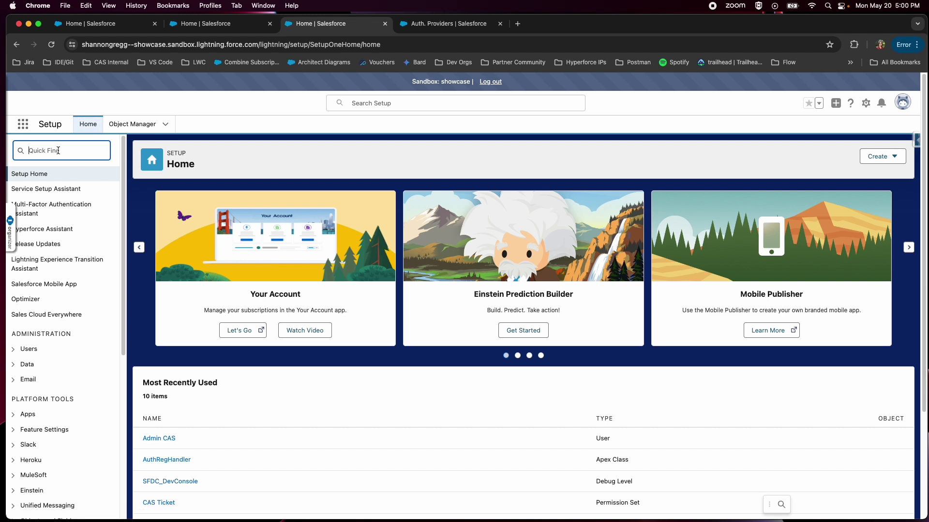
# Find Manage Connected Apps with 'conn', then App Manager with 'app man', and start a New Connected App
pyautogui.write('conn')
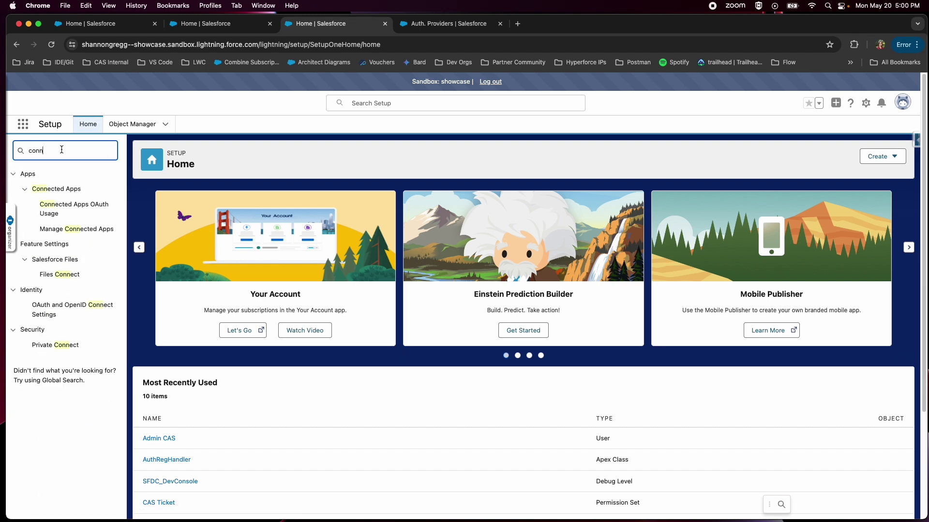
pyautogui.click(83, 230)
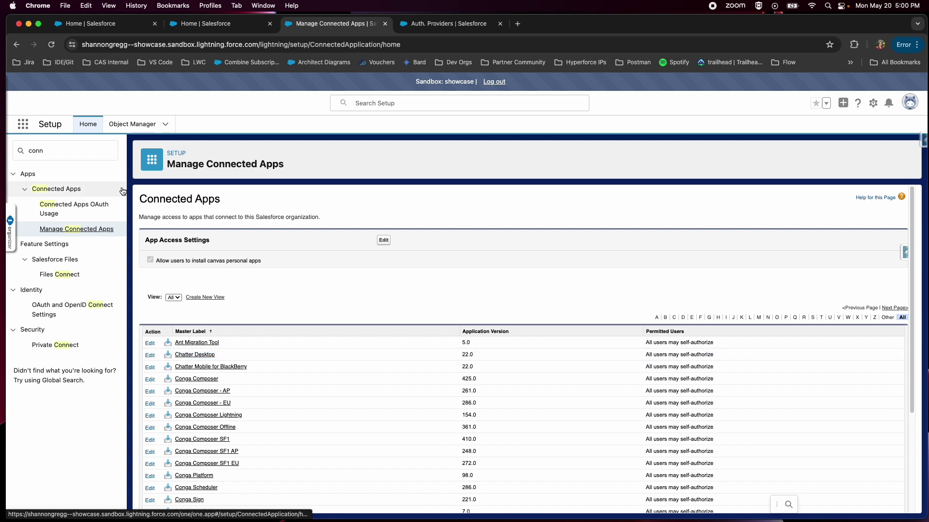
pyautogui.click(97, 154)
pyautogui.write('app man')
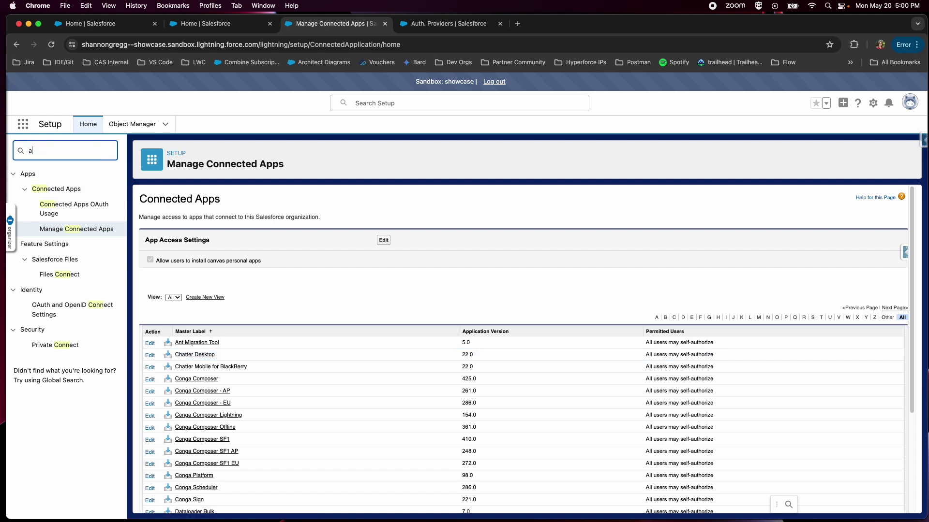
pyautogui.press('Tab')
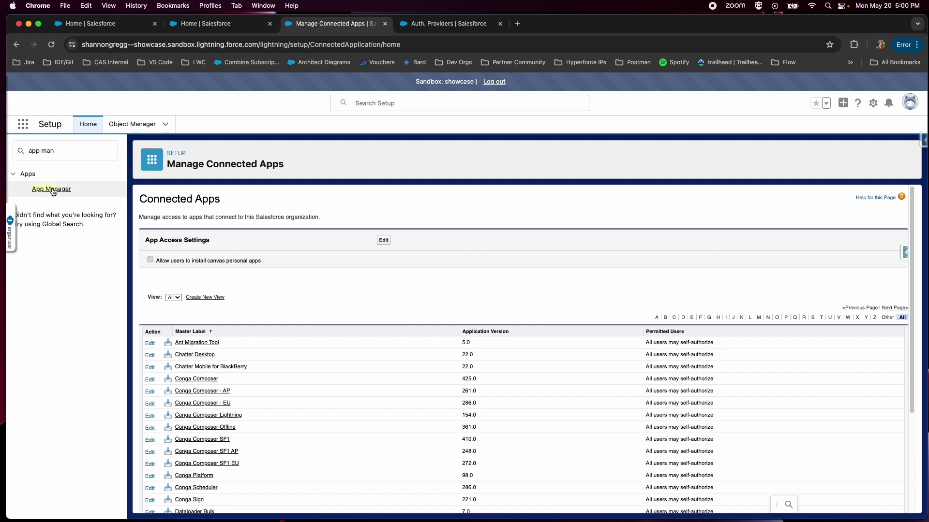
pyautogui.press('Return')
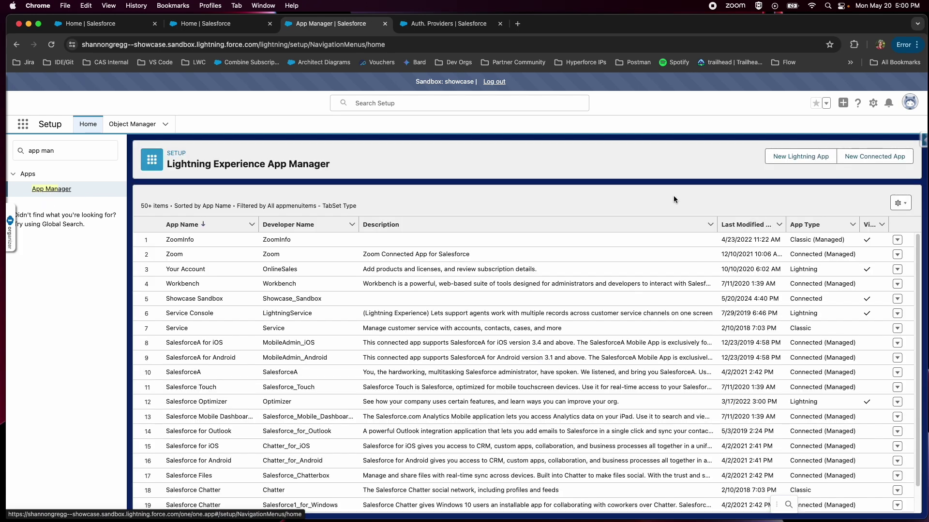
pyautogui.click(880, 159)
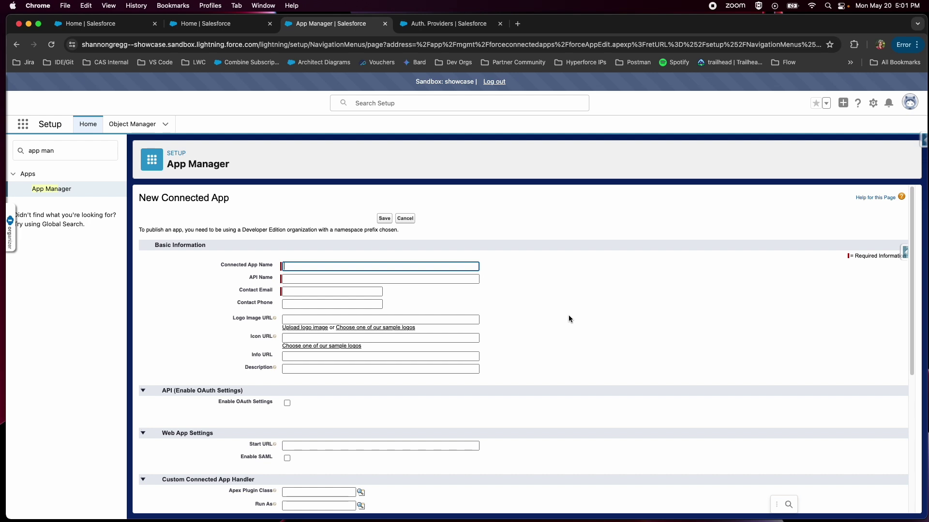
# Name the app 'Showcase Dev Demo Sandbox', auto-fill its API name, and choose the suggested contact email
pyautogui.write('Showcase Dev Demo Sandbox')
pyautogui.click(389, 280)
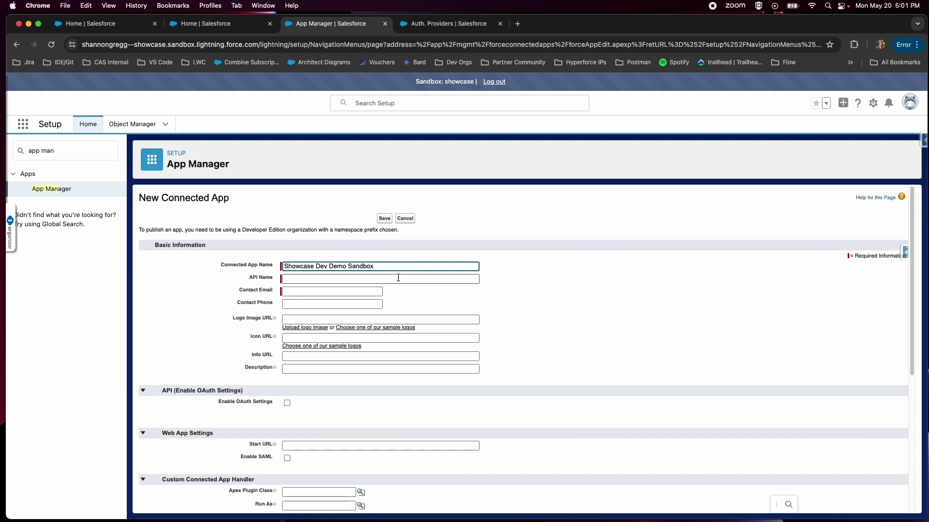
pyautogui.click(365, 292)
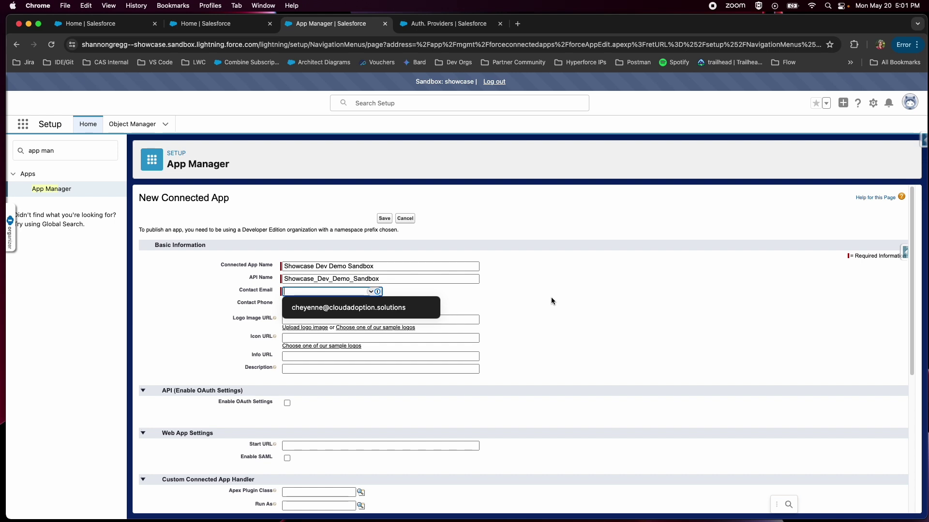
pyautogui.press('Down')
pyautogui.press('Return')
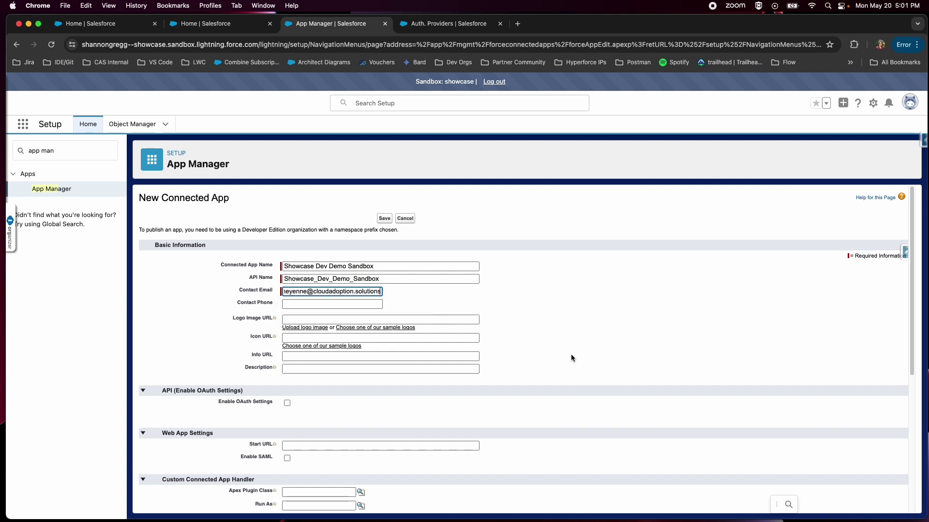
# Enable OAuth Settings and point out the required Callback URL field
pyautogui.scroll(-3, 577, 405)
pyautogui.scroll(-1, 575, 439)
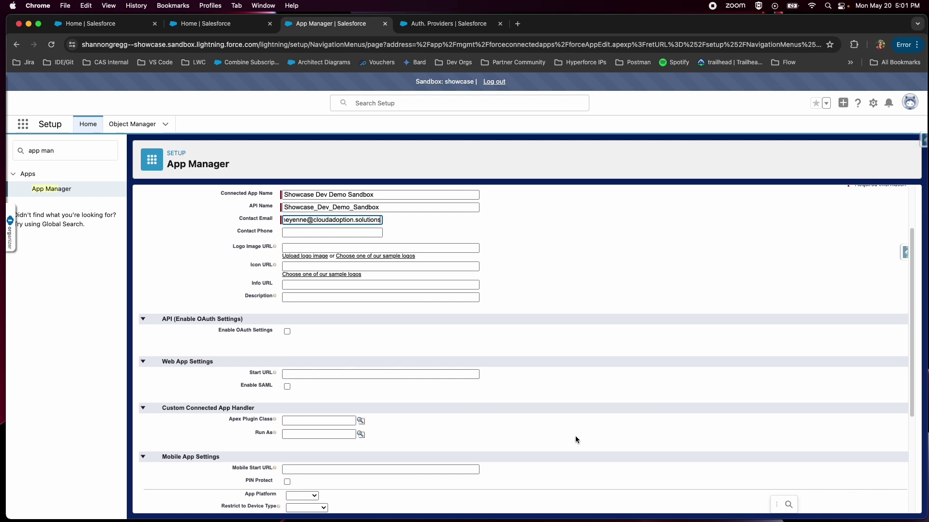
pyautogui.scroll(-1, 576, 439)
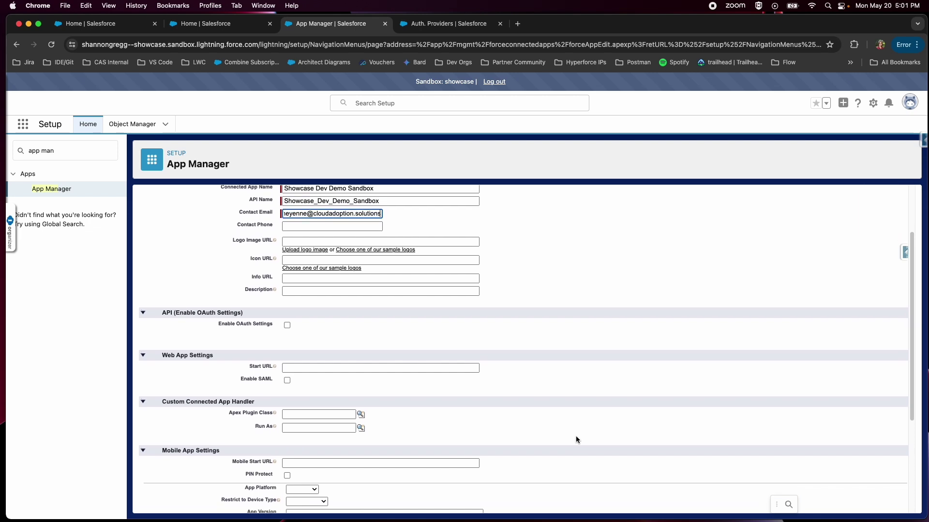
pyautogui.scroll(-3, 575, 439)
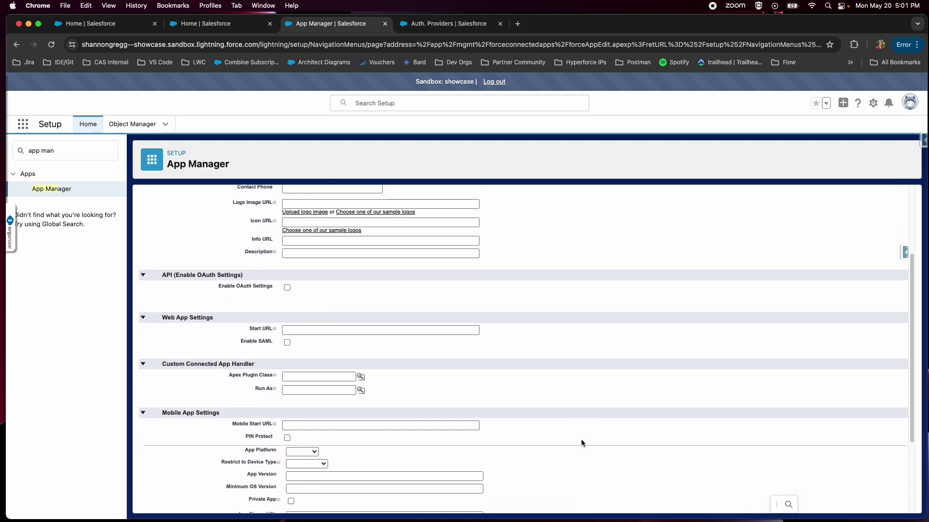
pyautogui.scroll(-1, 576, 439)
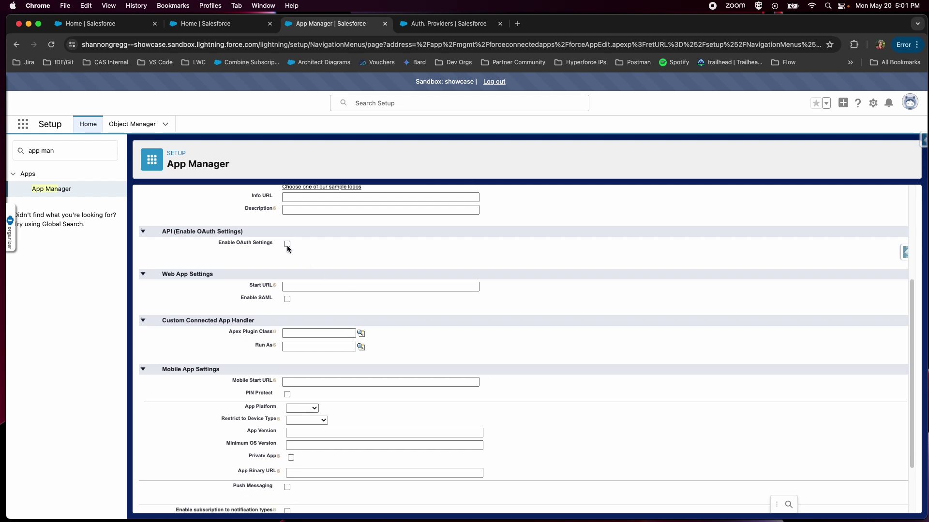
pyautogui.click(287, 244)
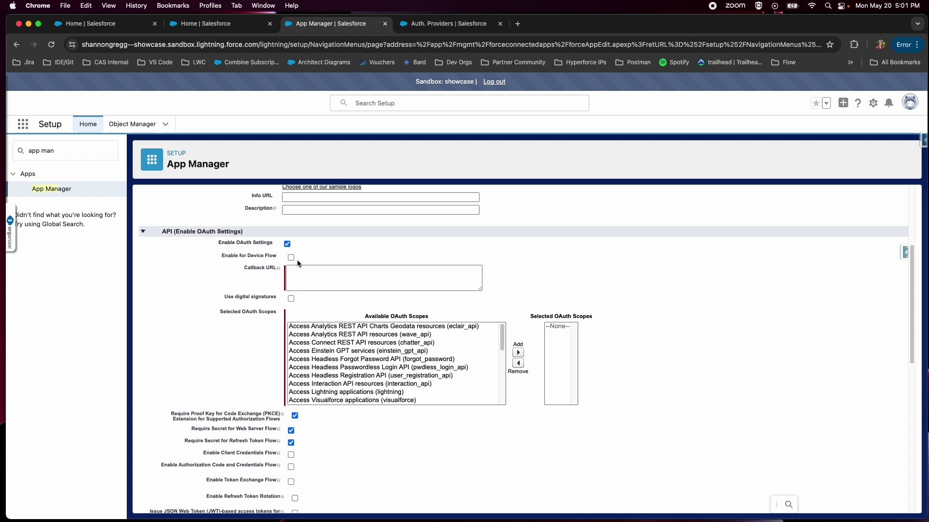
pyautogui.click(304, 273)
pyautogui.moveTo(246, 268); pyautogui.dragTo(274, 266)
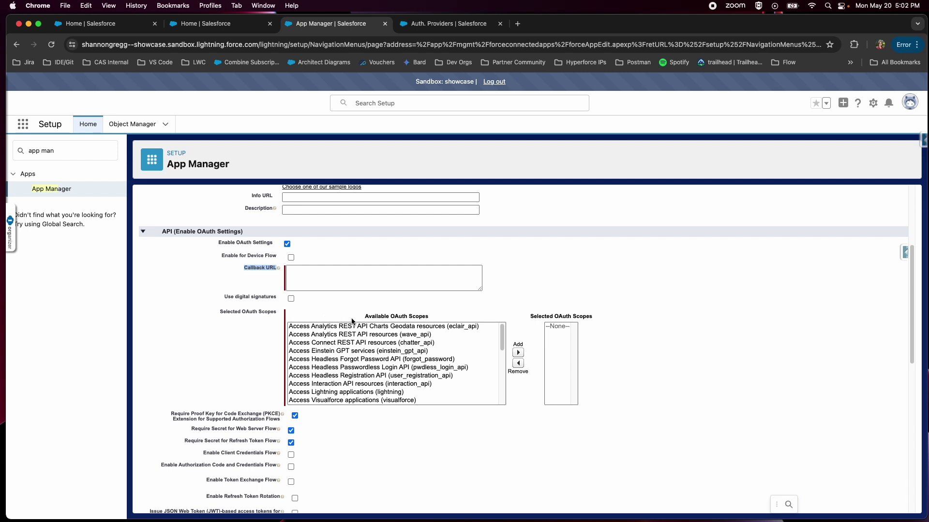
# Copy the Showcase Dev Demo auth provider's Callback URL into the connected app's Callback URL
pyautogui.click(467, 30)
pyautogui.scroll(-2, 378, 338)
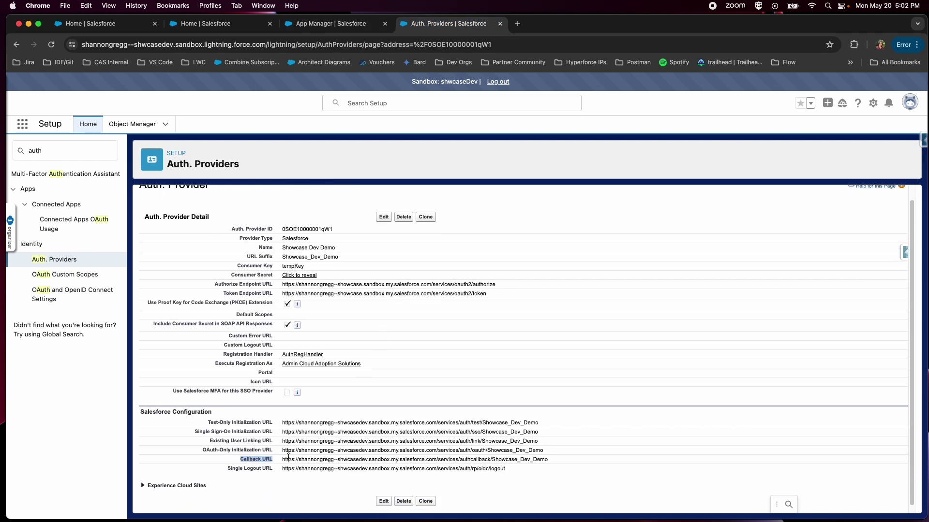
pyautogui.moveTo(283, 460); pyautogui.dragTo(555, 465)
pyautogui.press('super+c')
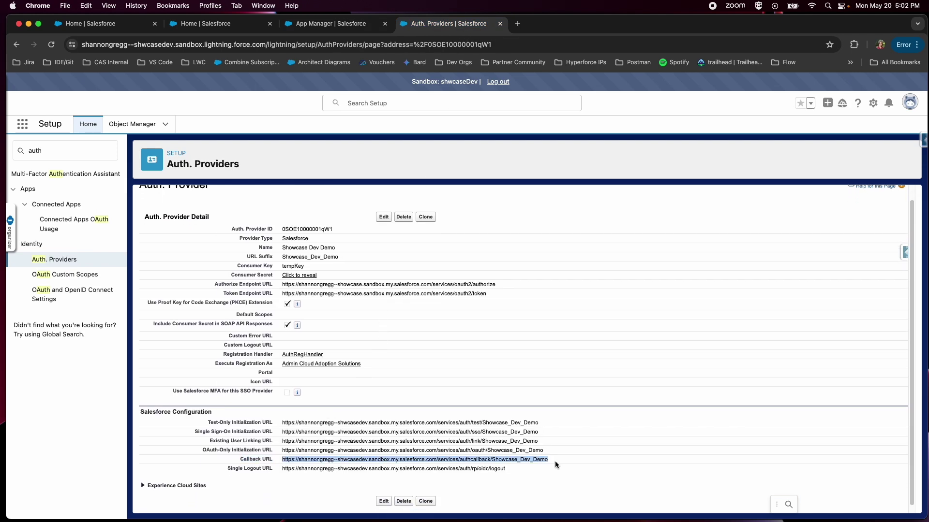
pyautogui.click(333, 28)
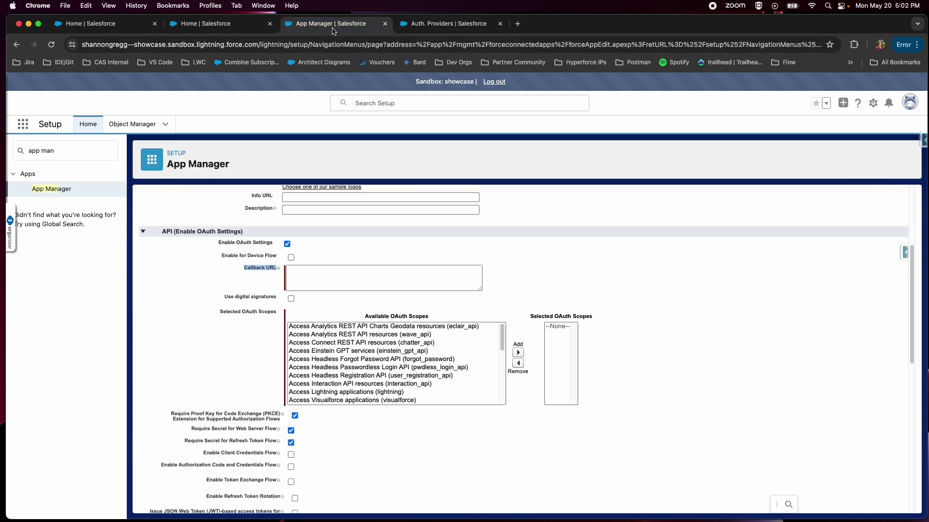
pyautogui.click(354, 267)
pyautogui.press('super+v')
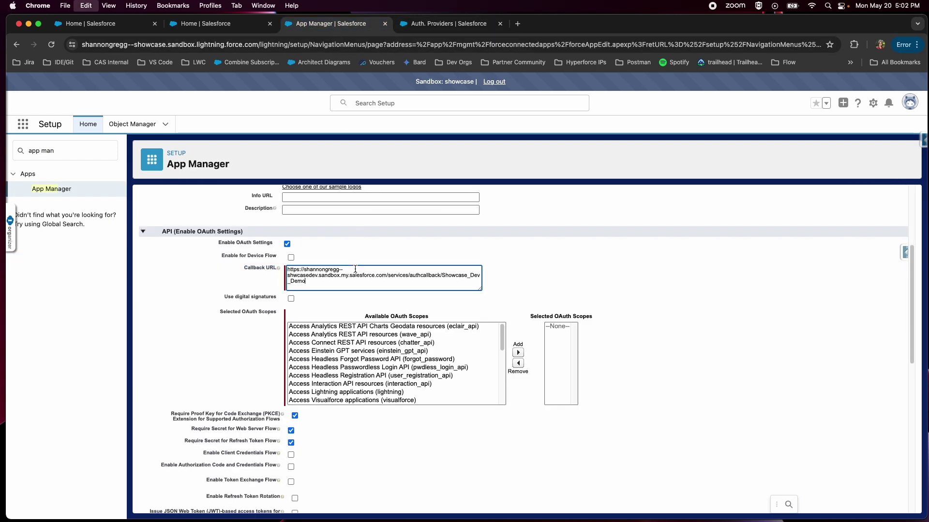
# Add the openid and identity URL service OAuth scopes to the app
pyautogui.scroll(-3, 479, 308)
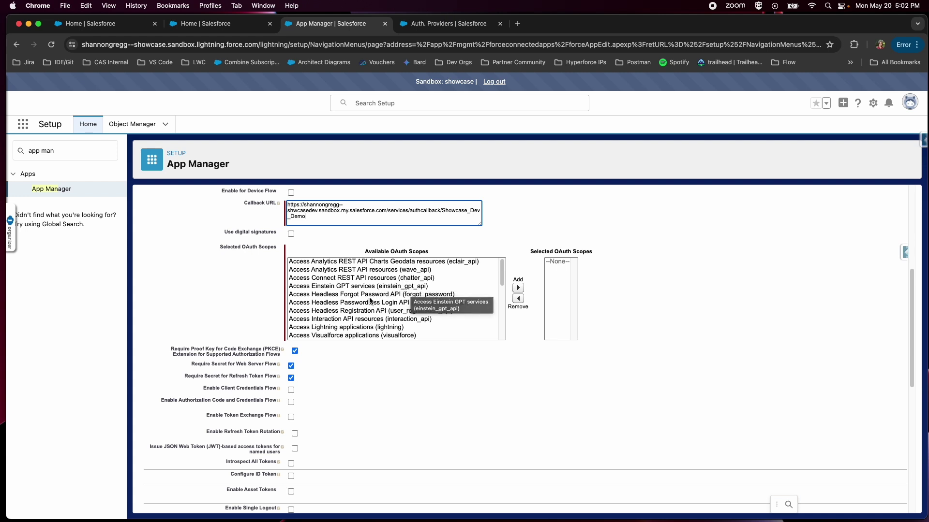
pyautogui.scroll(-5, 412, 319)
pyautogui.scroll(-1, 428, 320)
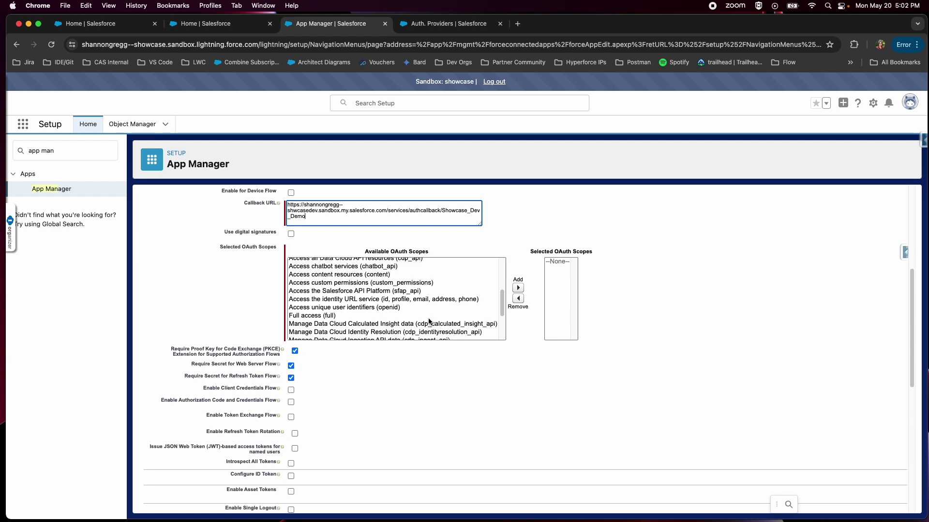
pyautogui.click(380, 310)
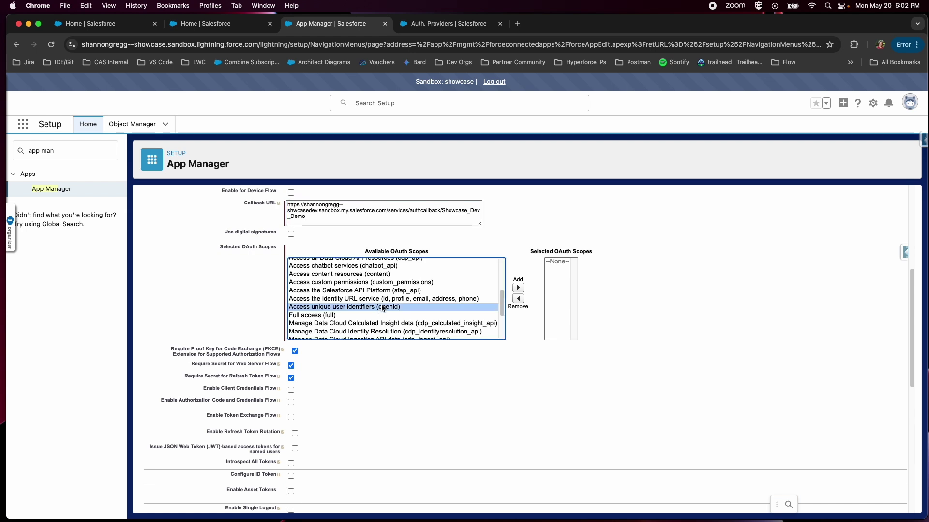
pyautogui.keyDown('super'); pyautogui.click(387, 299); pyautogui.keyUp('super')
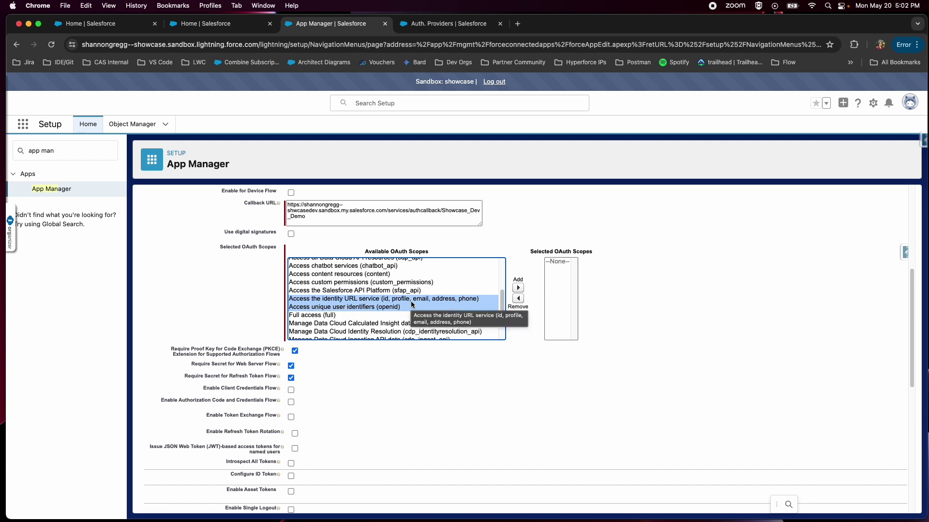
pyautogui.click(518, 288)
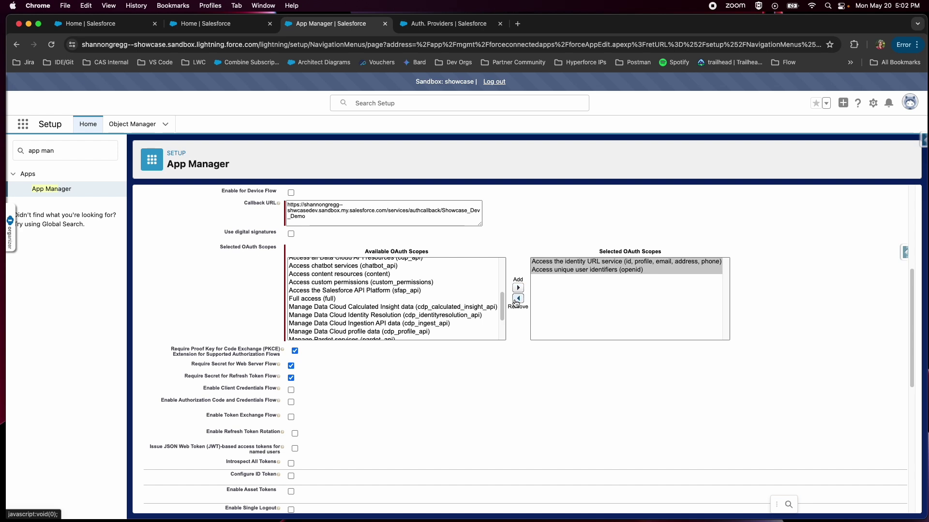
# Save the new Showcase Dev Demo Sandbox connected app
pyautogui.scroll(-1, 526, 408)
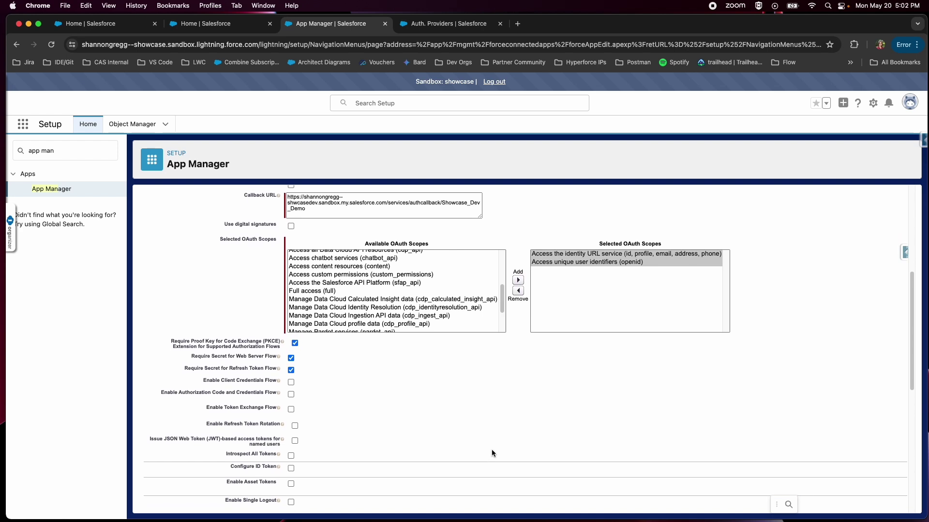
pyautogui.scroll(-2, 370, 444)
pyautogui.scroll(-1, 421, 451)
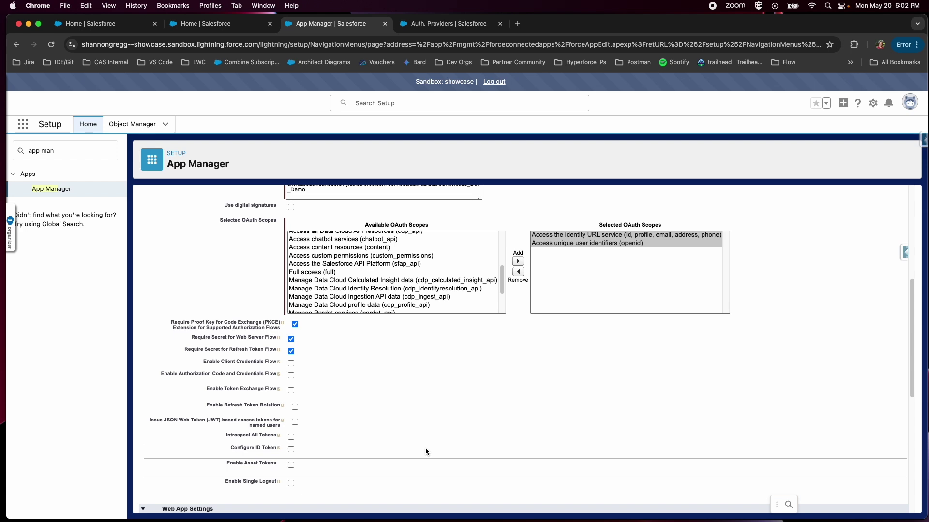
pyautogui.scroll(-3, 532, 421)
pyautogui.scroll(-15, 556, 417)
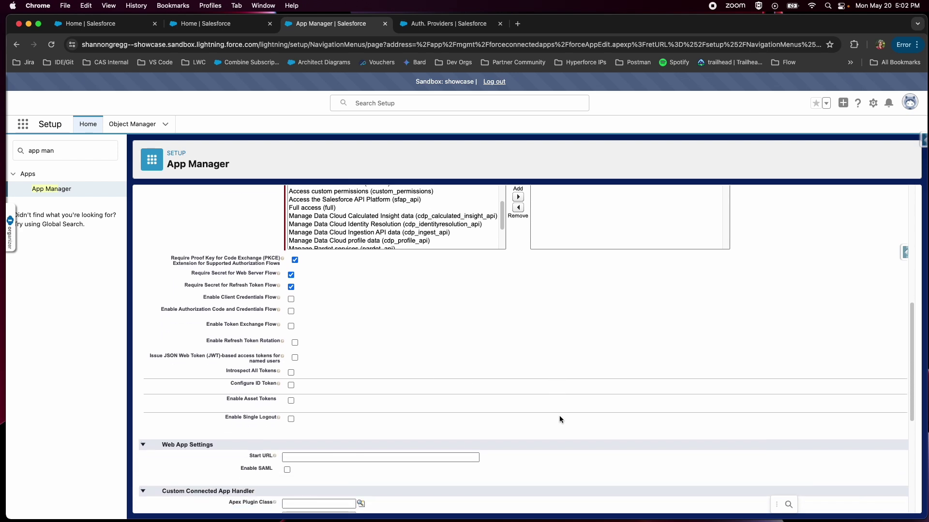
pyautogui.scroll(-8, 560, 418)
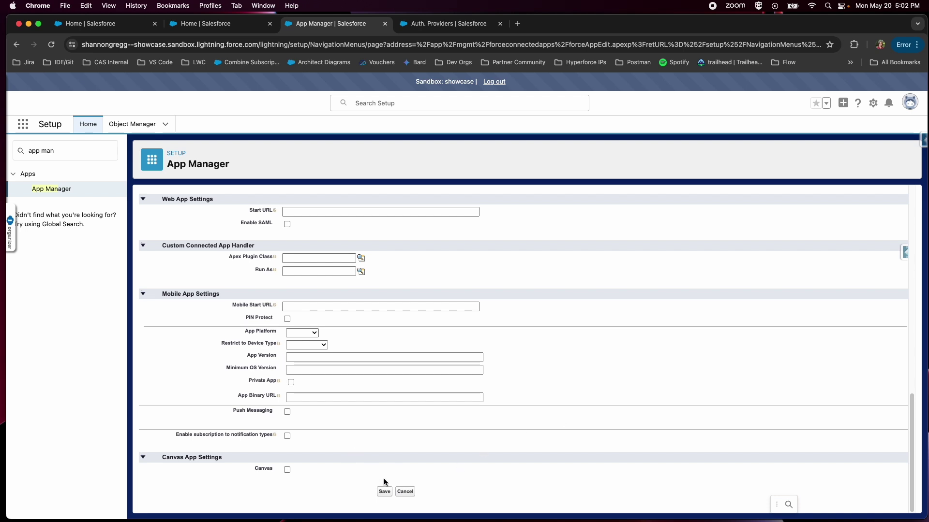
pyautogui.click(384, 492)
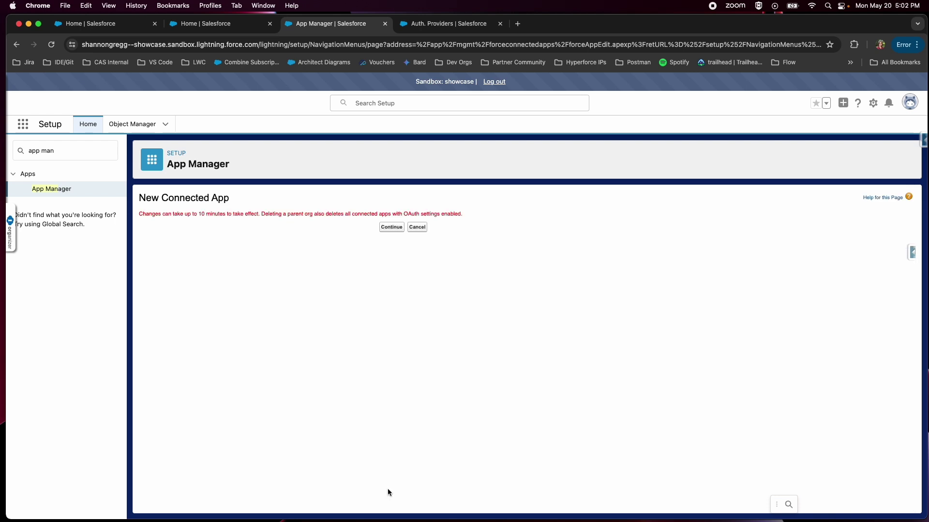
# Continue past the save notice and open the app's Manage Consumer Details
pyautogui.click(390, 228)
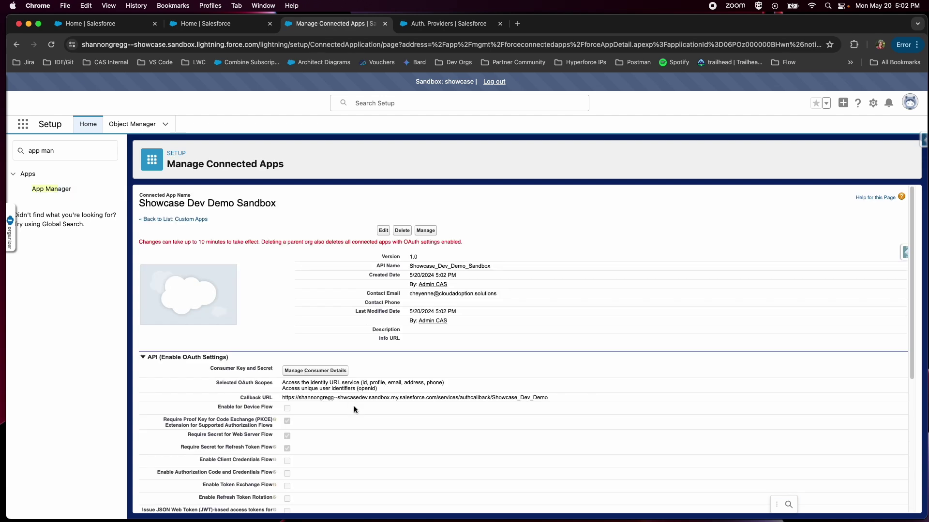
pyautogui.scroll(-1, 354, 409)
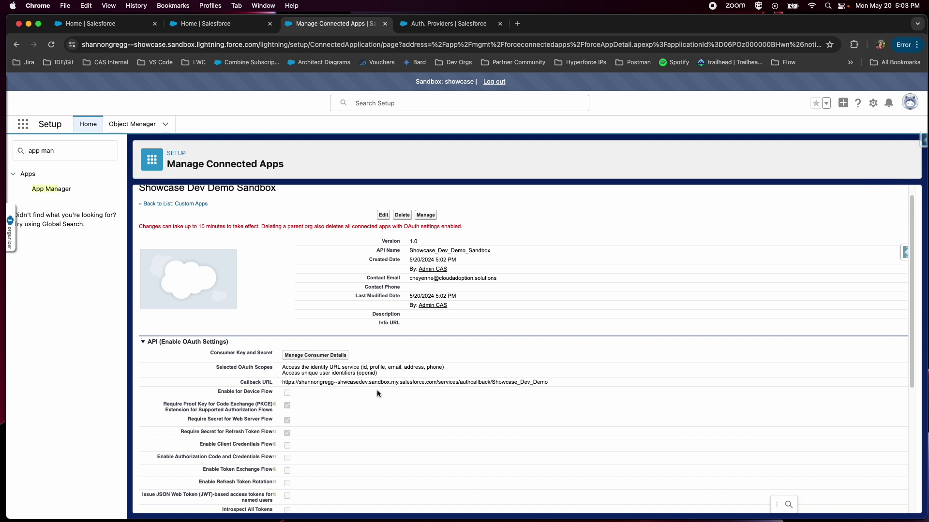
pyautogui.scroll(1, 378, 380)
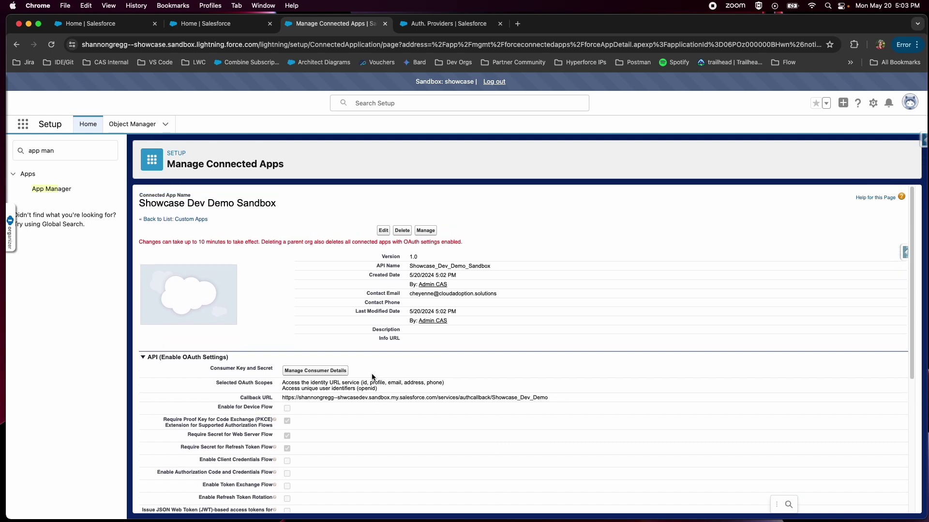
pyautogui.rightClick(344, 373)
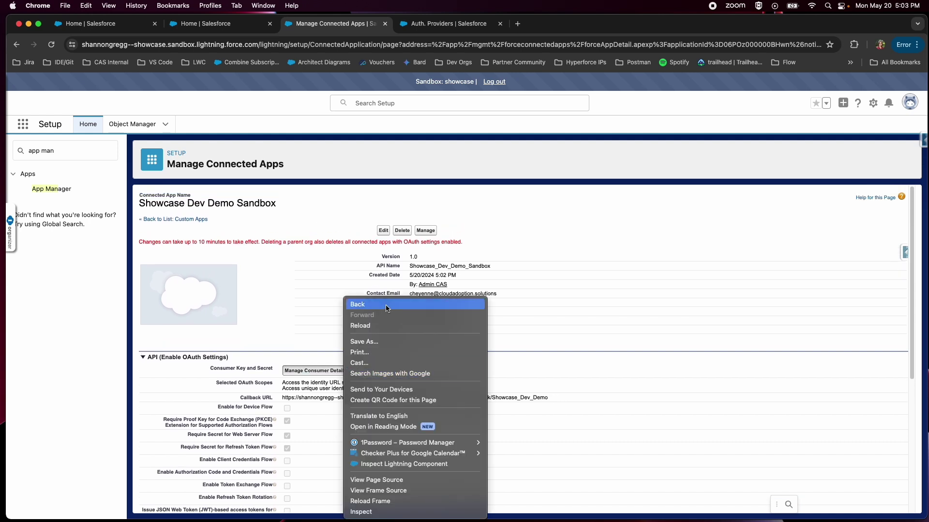
pyautogui.click(321, 374)
pyautogui.click(321, 374)
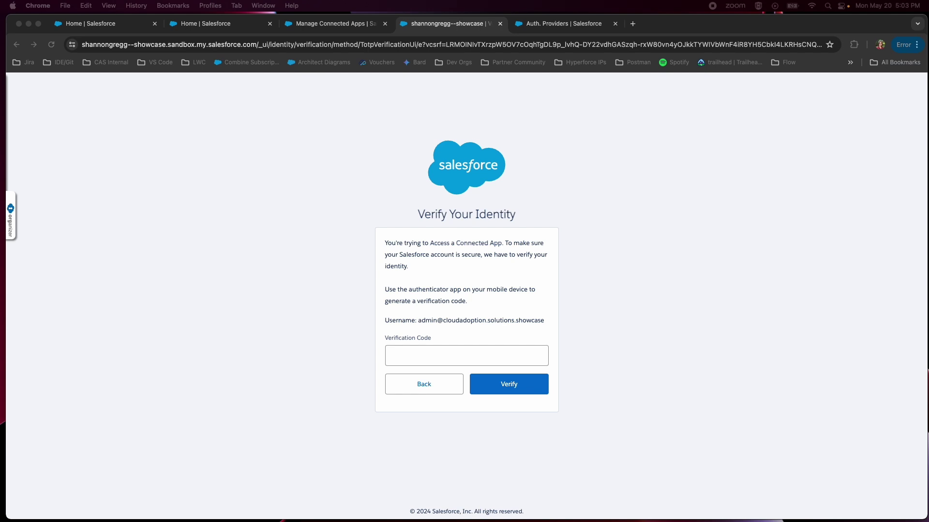
# Enter the identity verification code and verify to reveal the consumer key and secret
pyautogui.click(415, 364)
pyautogui.click(429, 357)
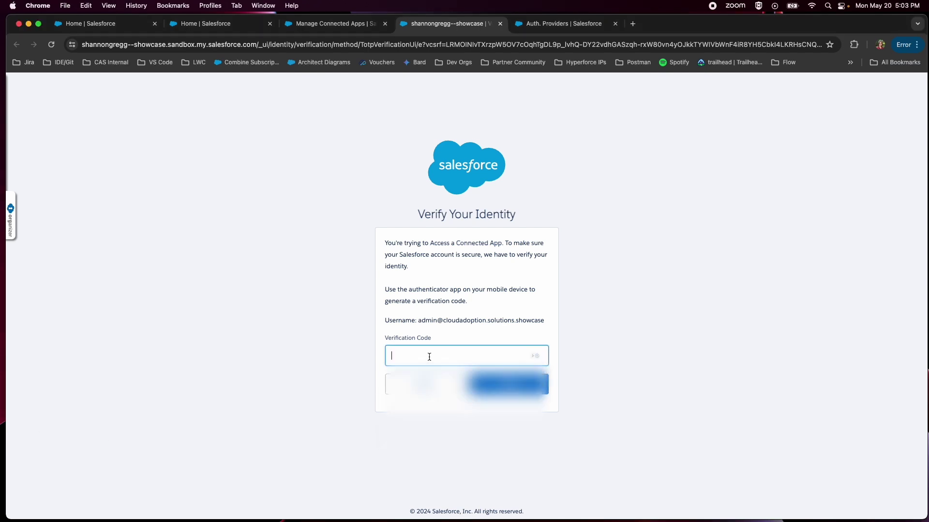
pyautogui.click(467, 382)
pyautogui.click(498, 386)
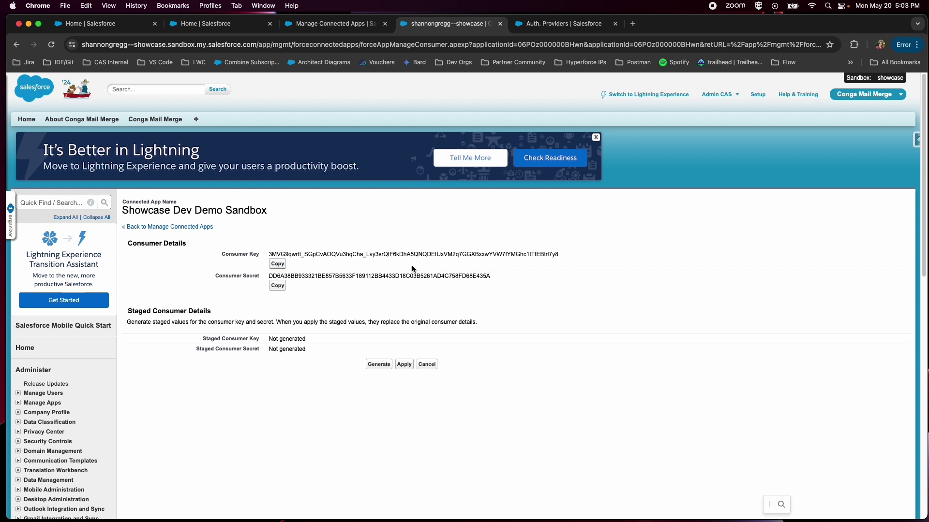
# Copy the consumer key and paste it over tempKey in the auth provider's edit form
pyautogui.click(273, 263)
pyautogui.click(553, 29)
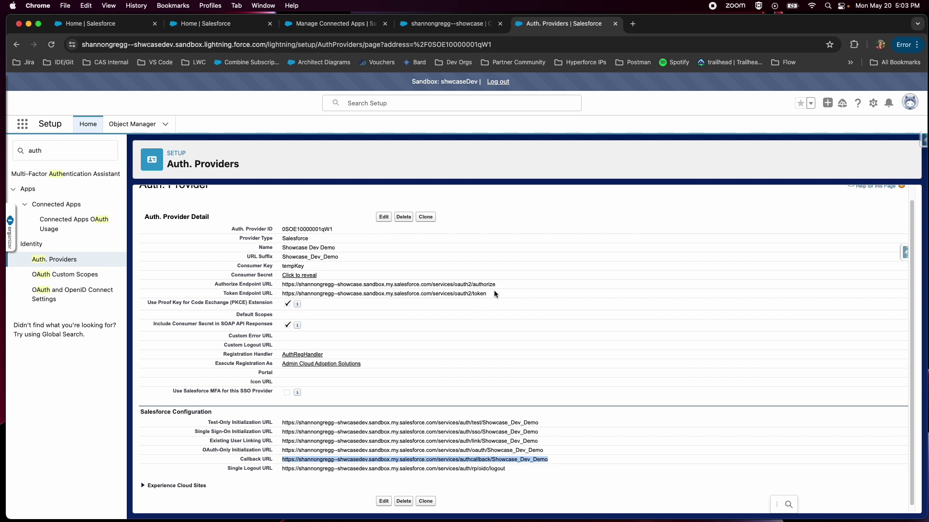
pyautogui.scroll(1, 460, 279)
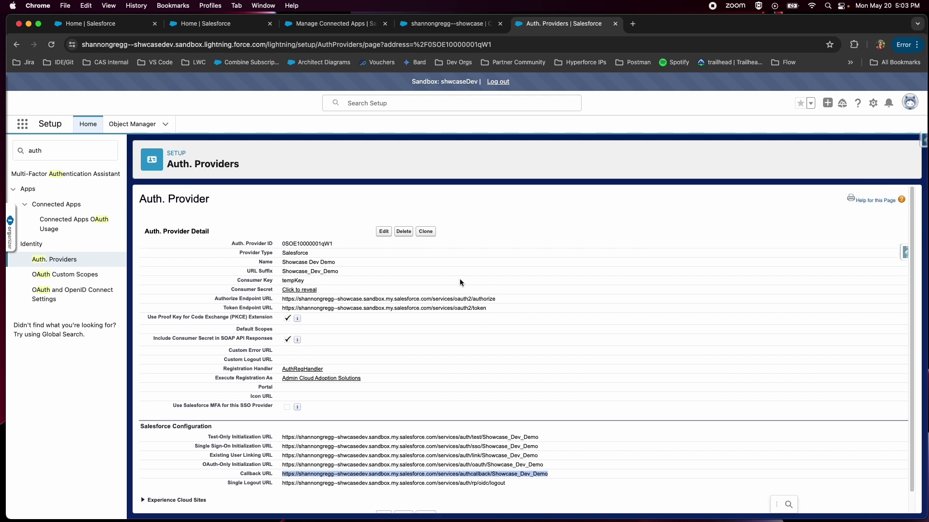
pyautogui.click(381, 233)
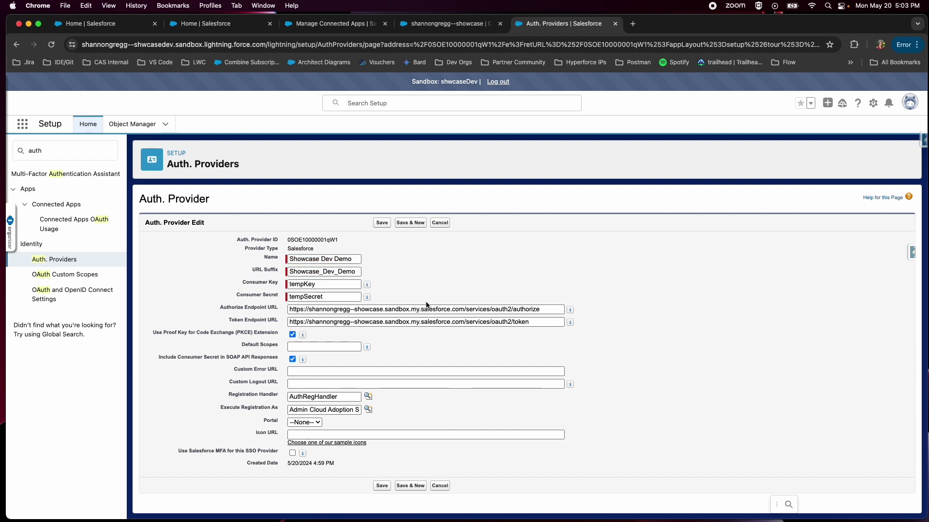
pyautogui.doubleClick(320, 284)
pyautogui.press('super+v')
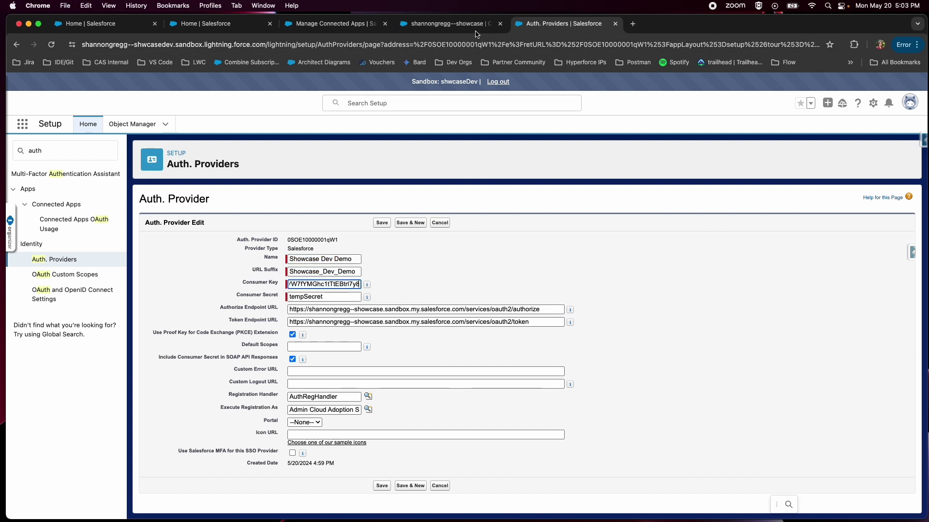
# Copy the consumer secret, paste it over tempSecret, and save the auth provider
pyautogui.click(449, 24)
pyautogui.click(278, 286)
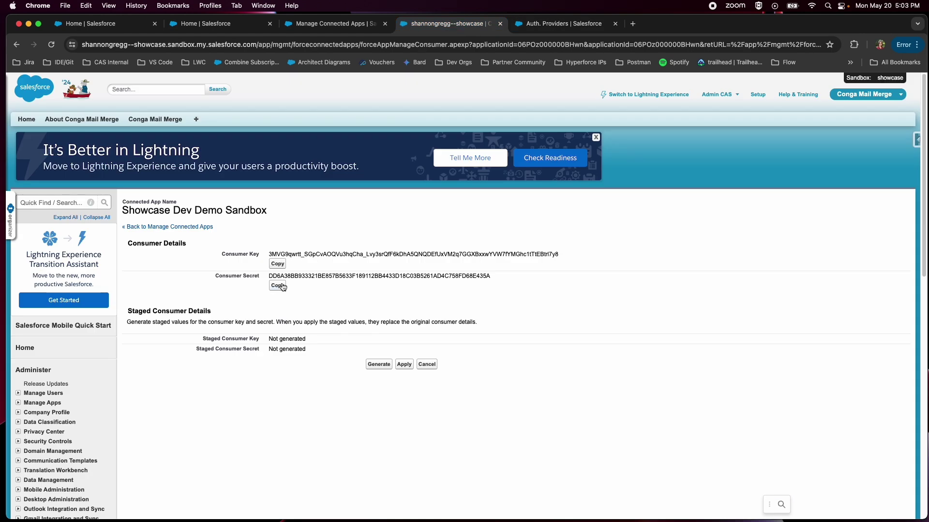
pyautogui.click(585, 23)
pyautogui.click(307, 297)
pyautogui.doubleClick(309, 297)
pyautogui.press('super+v')
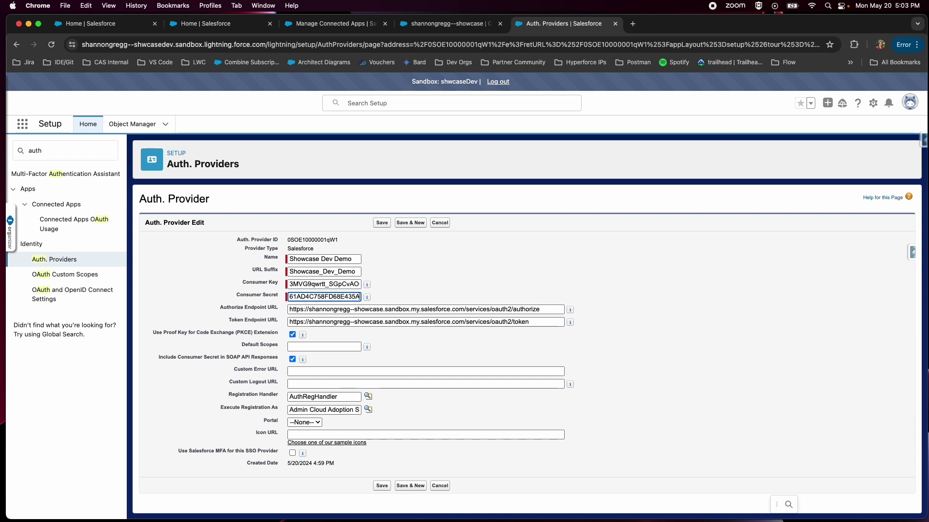
pyautogui.click(382, 223)
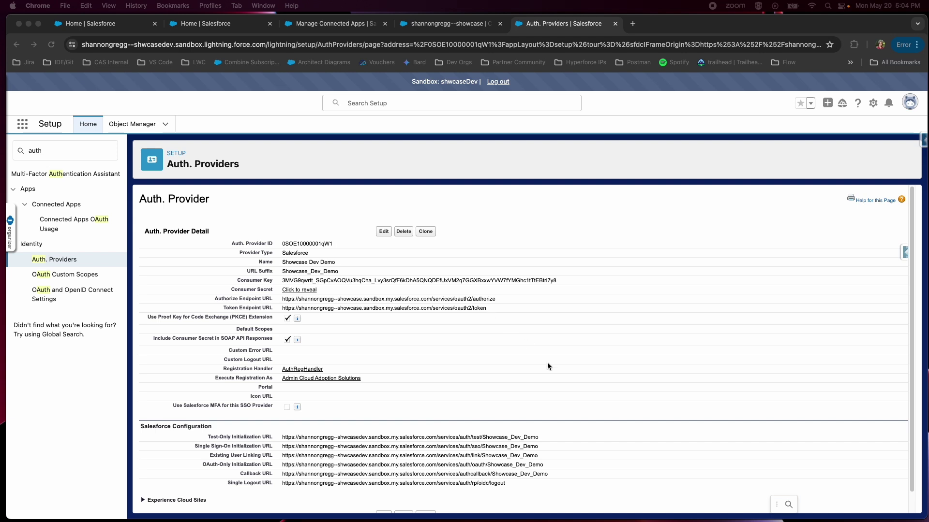
# Open the Showcase Dev Demo Sandbox connected app and edit its settings for review
pyautogui.scroll(-1, 546, 364)
pyautogui.scroll(1, 547, 366)
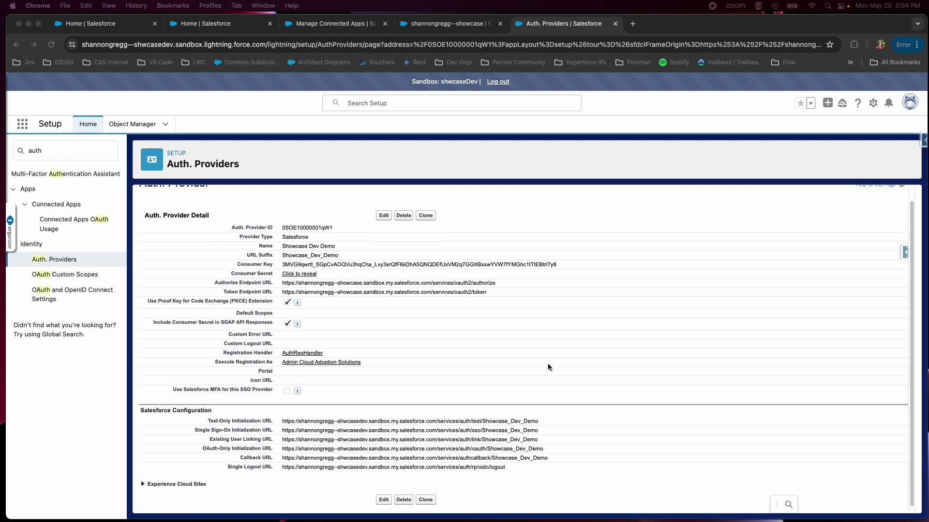
pyautogui.click(335, 24)
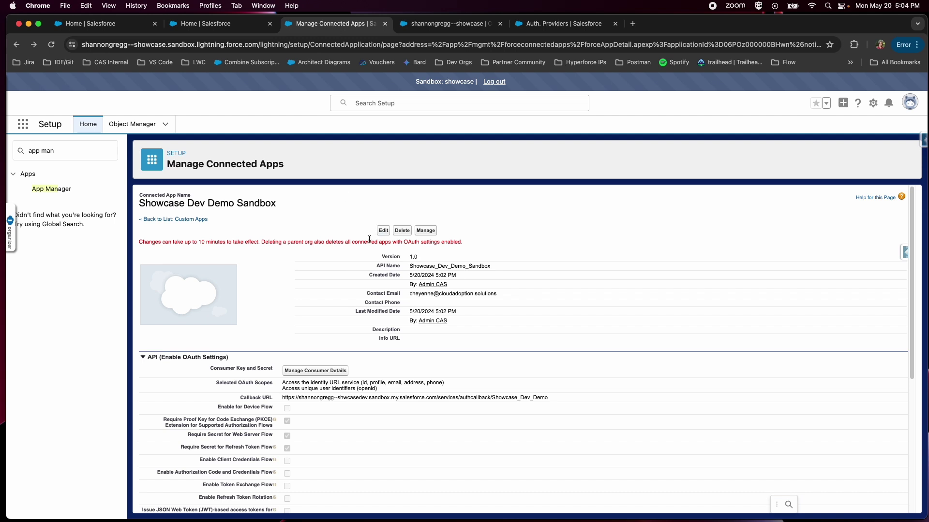
pyautogui.click(383, 231)
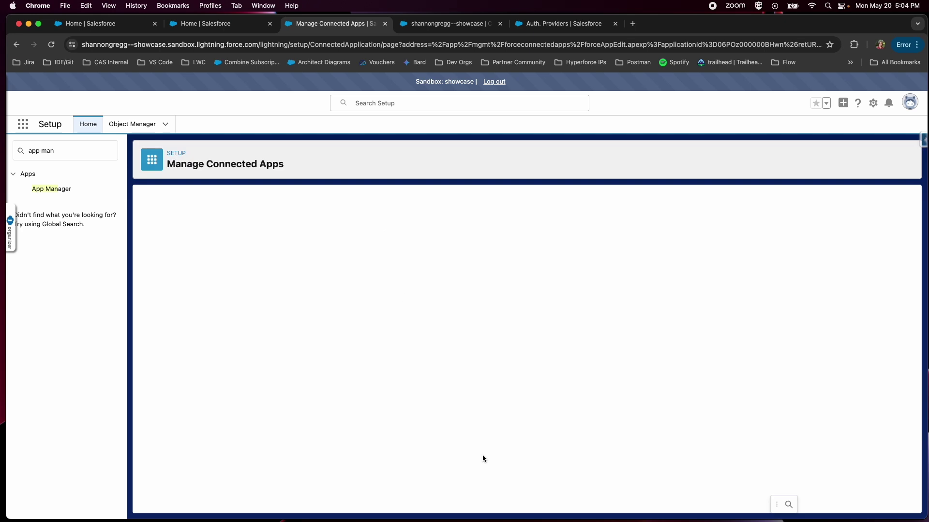
pyautogui.scroll(-10, 516, 425)
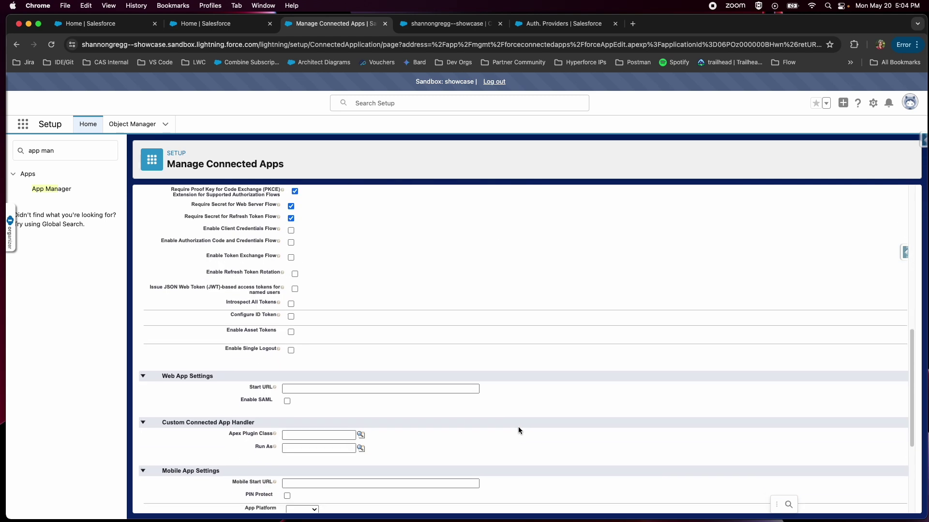
pyautogui.scroll(-5, 518, 427)
pyautogui.scroll(15, 518, 427)
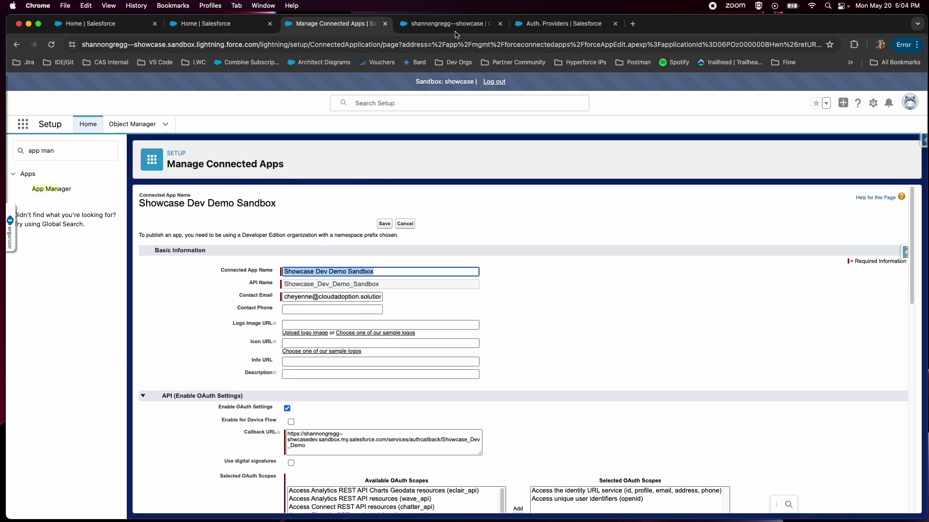
# Cancel the connected app edits and open its Manage policy page
pyautogui.click(450, 24)
pyautogui.click(564, 24)
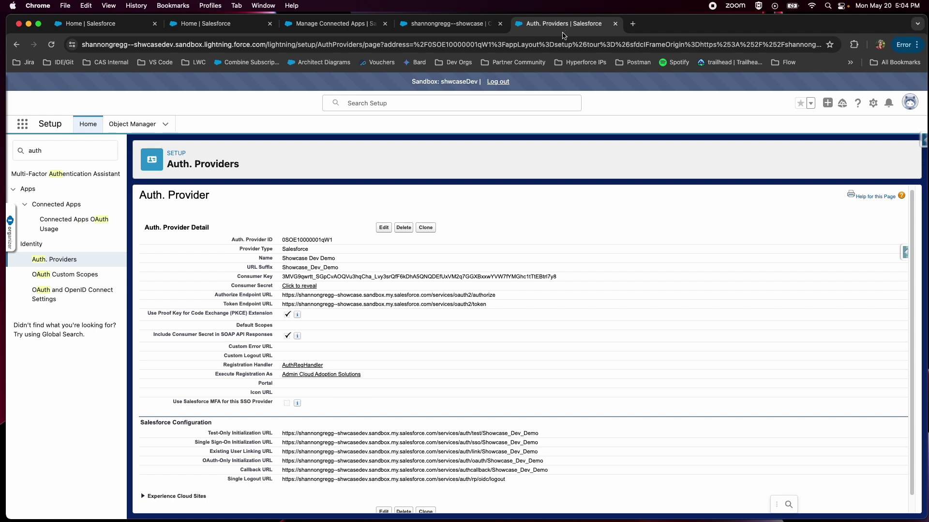
pyautogui.scroll(1, 341, 372)
pyautogui.click(401, 26)
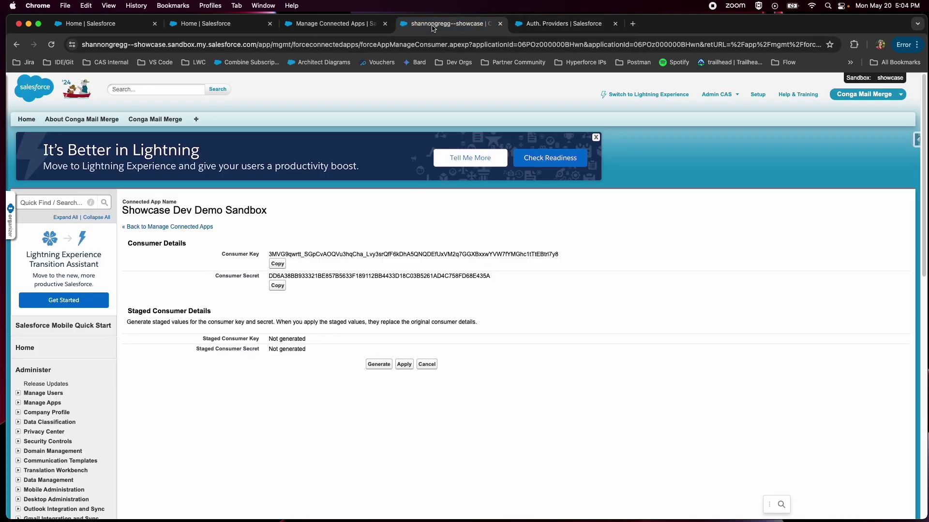
pyautogui.click(338, 28)
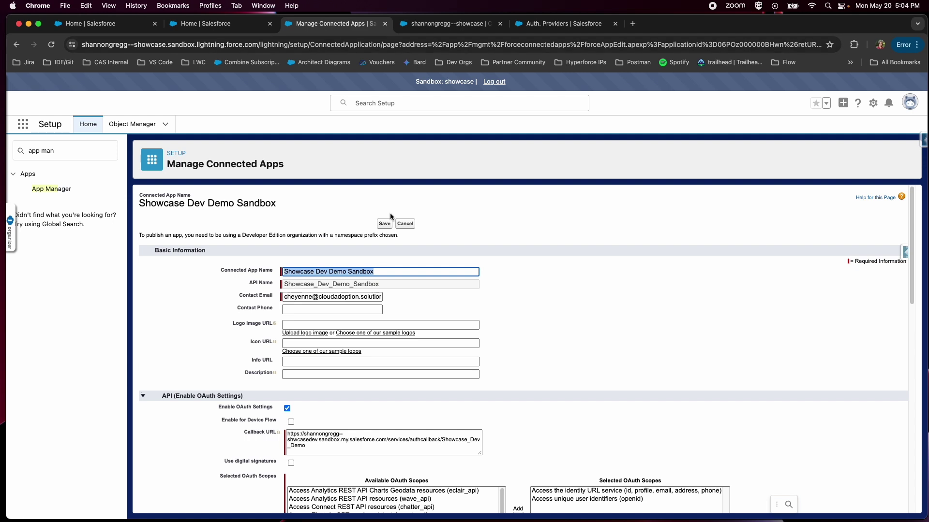
pyautogui.click(410, 224)
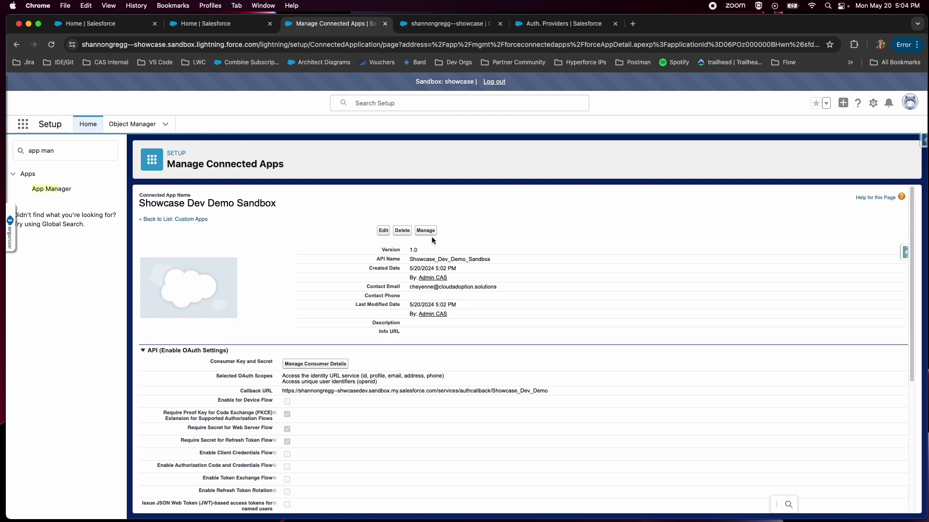
pyautogui.click(431, 232)
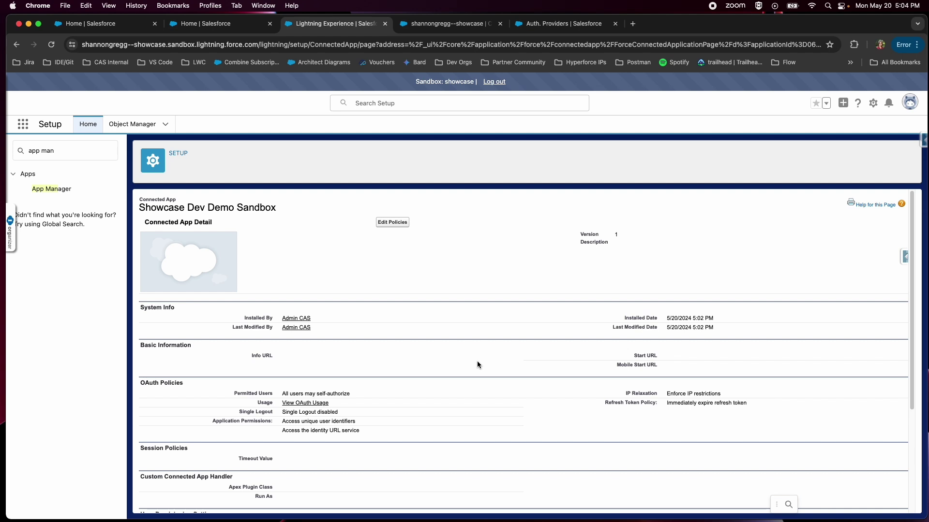
# Set Permitted Users to 'Admin approved users are pre-authorized' and confirm with OK
pyautogui.click(395, 224)
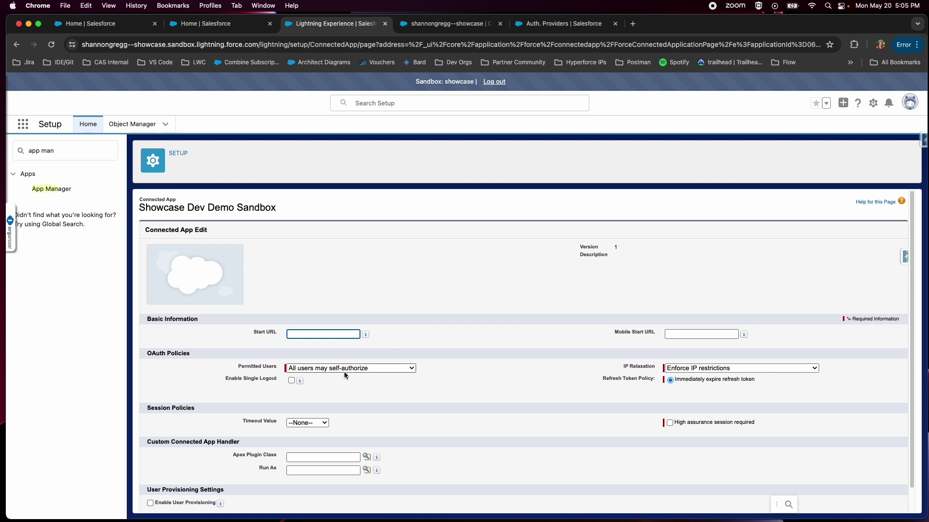
pyautogui.moveTo(252, 332); pyautogui.dragTo(285, 333)
pyautogui.moveTo(239, 367); pyautogui.dragTo(275, 370)
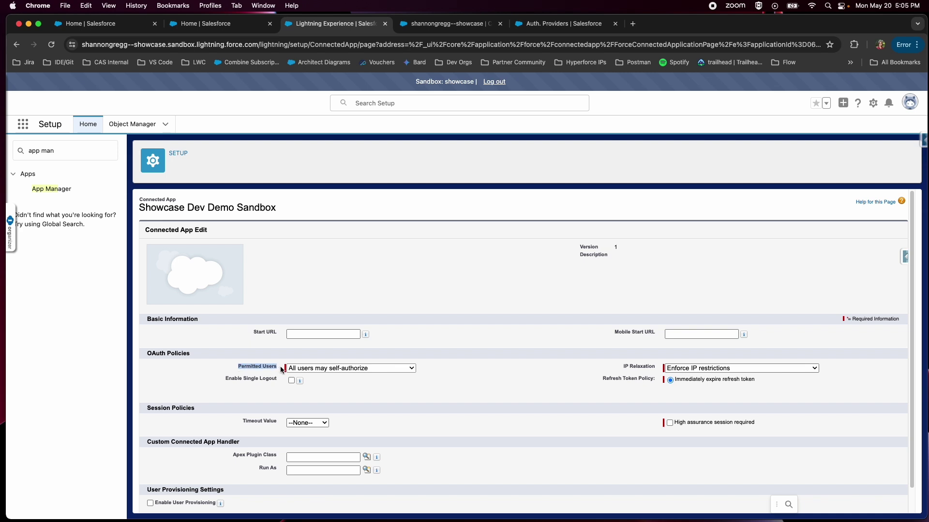
pyautogui.click(356, 368)
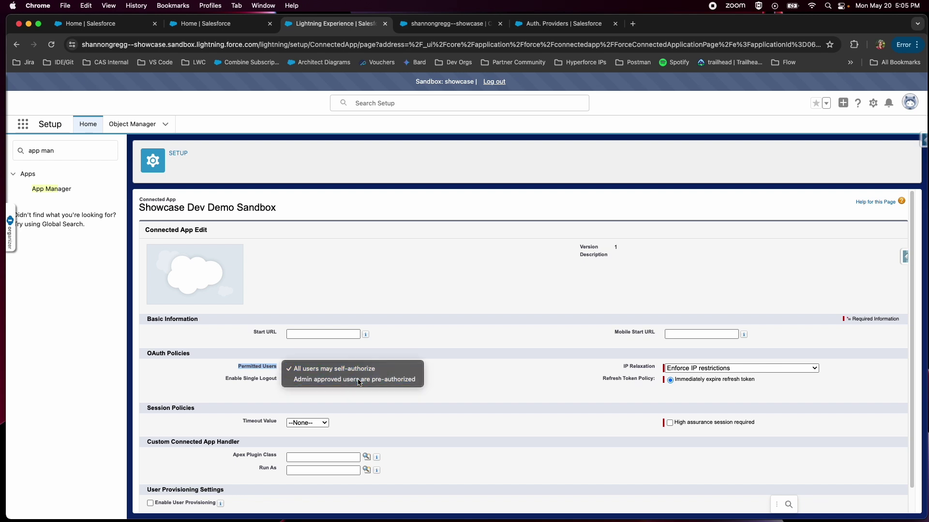
pyautogui.click(358, 381)
pyautogui.click(508, 313)
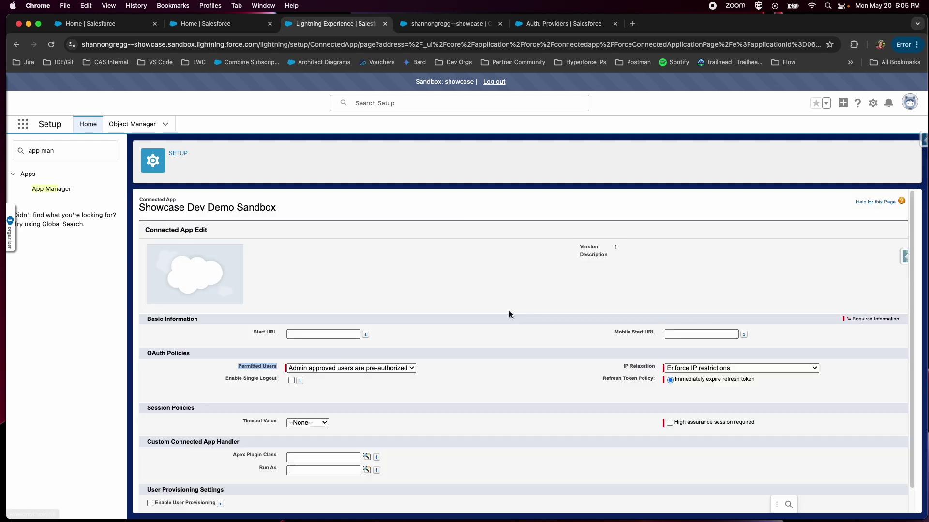
# Focus the Start URL field and bring up the Auth. Provider details
pyautogui.scroll(-2, 477, 402)
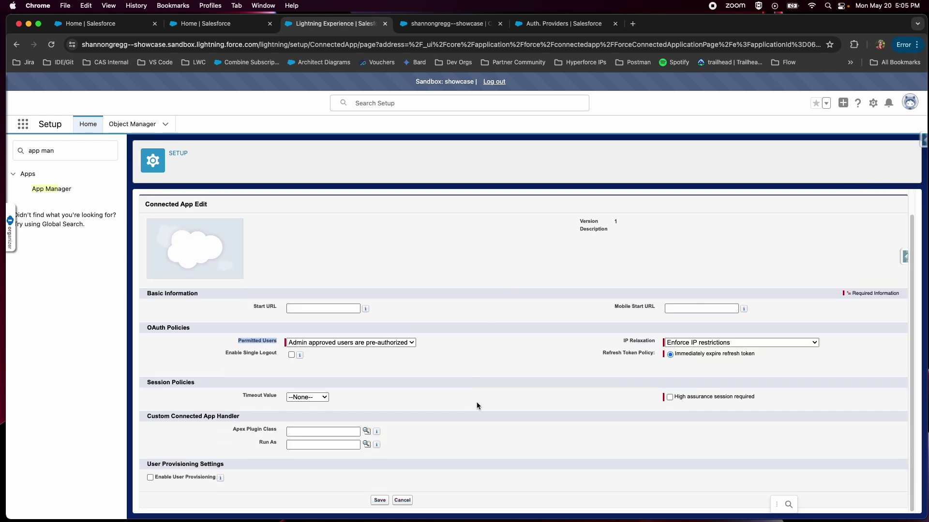
pyautogui.scroll(2, 477, 405)
pyautogui.click(324, 334)
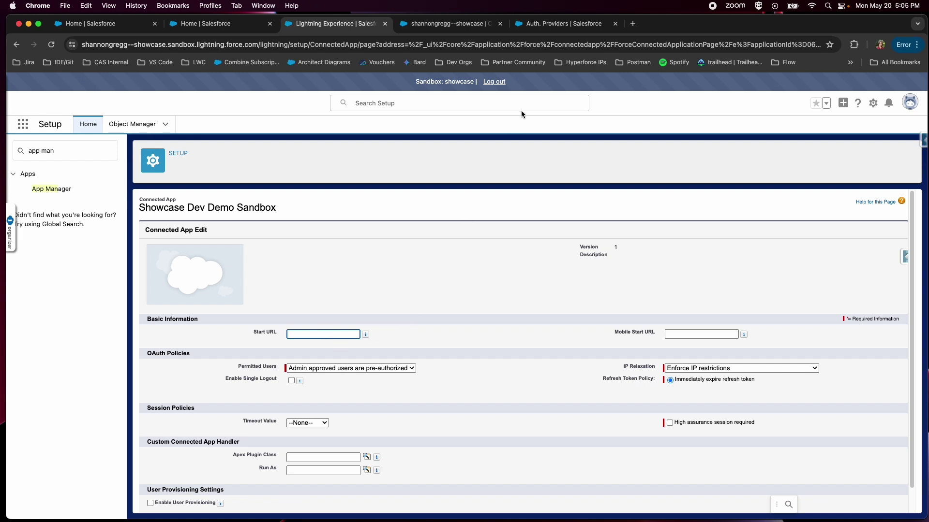
pyautogui.click(559, 30)
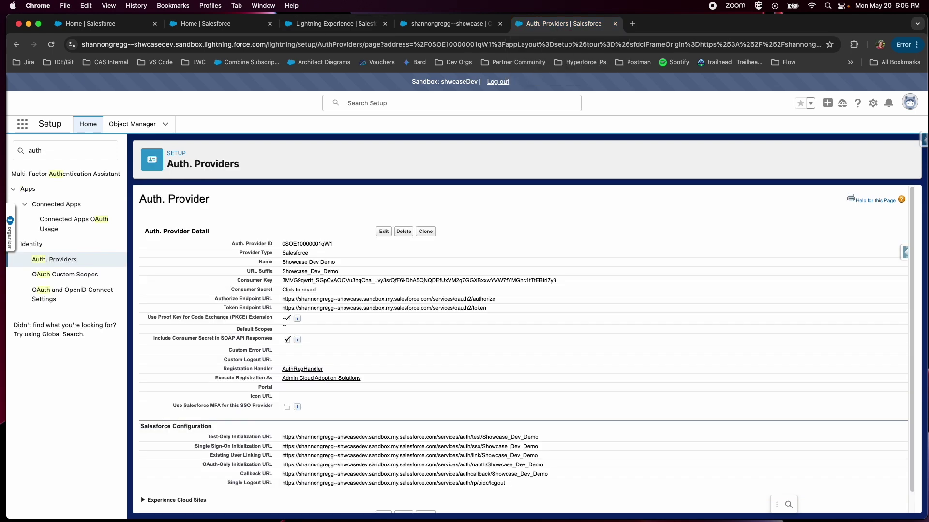
# Copy the Showcase_Dev_Demo Single Sign-On Initialization URL into the connected app's Start URL
pyautogui.scroll(-1, 283, 357)
pyautogui.moveTo(193, 425); pyautogui.dragTo(274, 428)
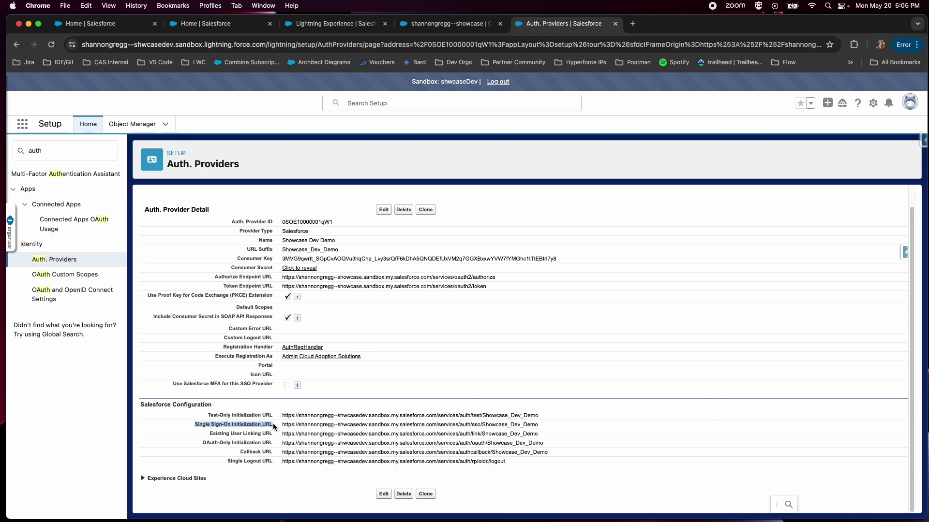
pyautogui.moveTo(282, 425); pyautogui.dragTo(545, 430)
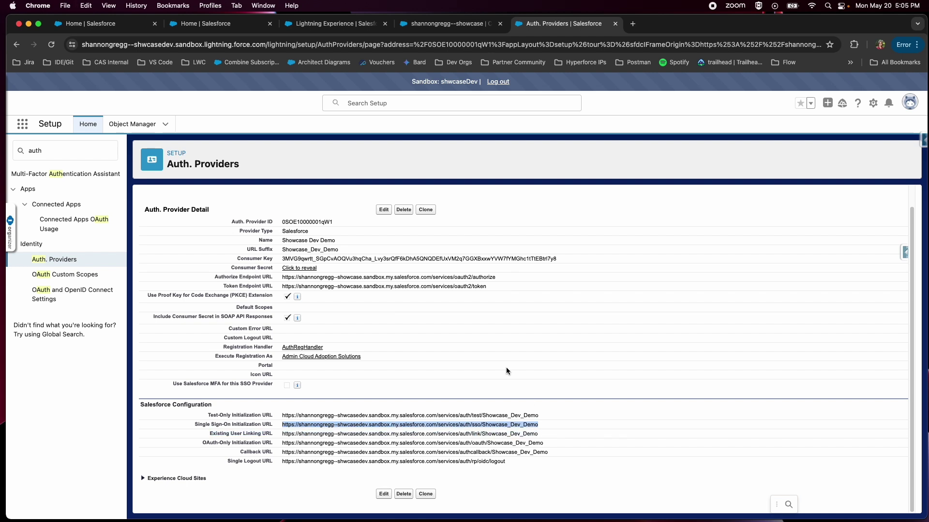
pyautogui.click(450, 25)
pyautogui.click(353, 24)
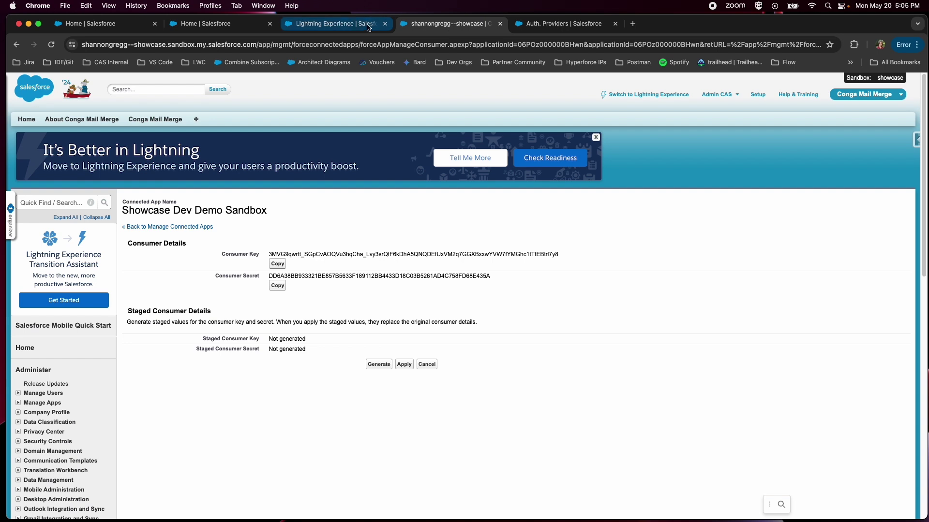
pyautogui.press('super+v')
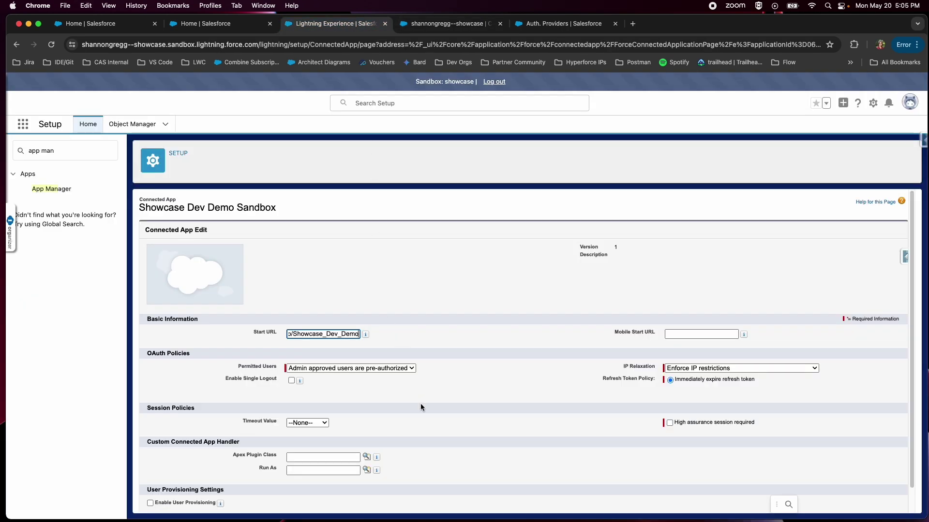
pyautogui.scroll(-1, 506, 419)
pyautogui.scroll(-3, 494, 420)
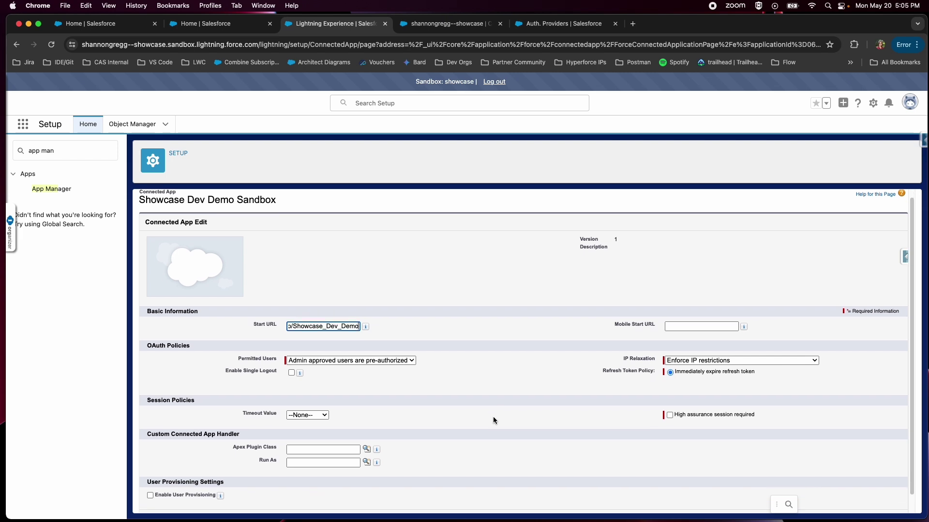
pyautogui.scroll(-1, 494, 429)
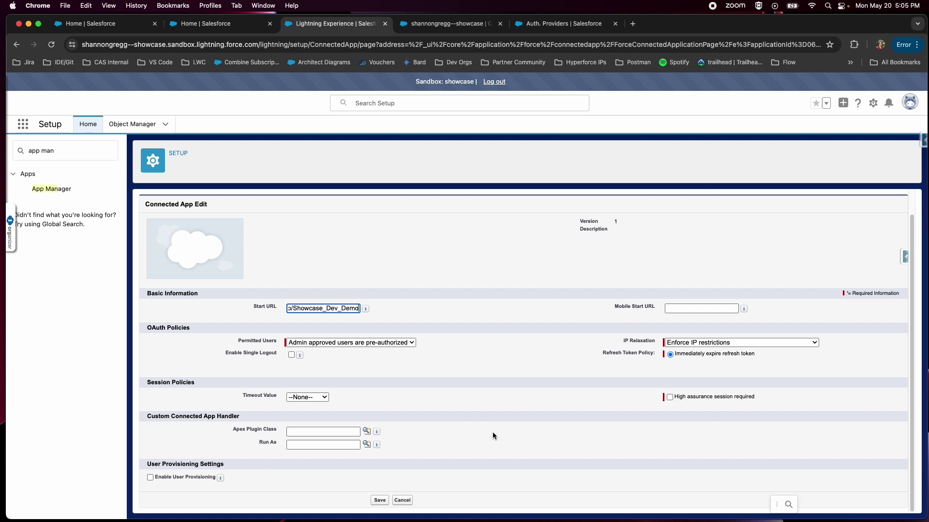
# Save the connected app policies and scroll down to the still-empty Profiles section
pyautogui.click(380, 501)
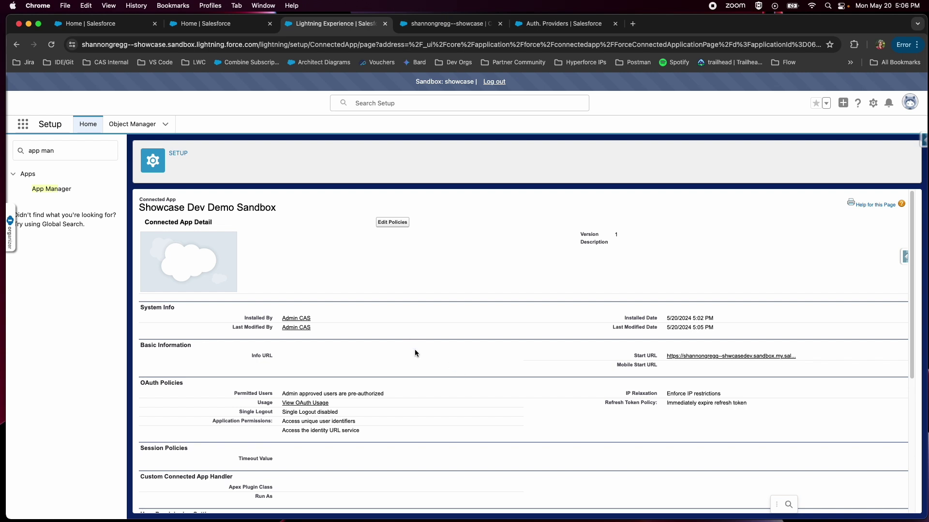
pyautogui.scroll(-5, 445, 394)
pyautogui.scroll(5, 445, 398)
pyautogui.scroll(-5, 472, 414)
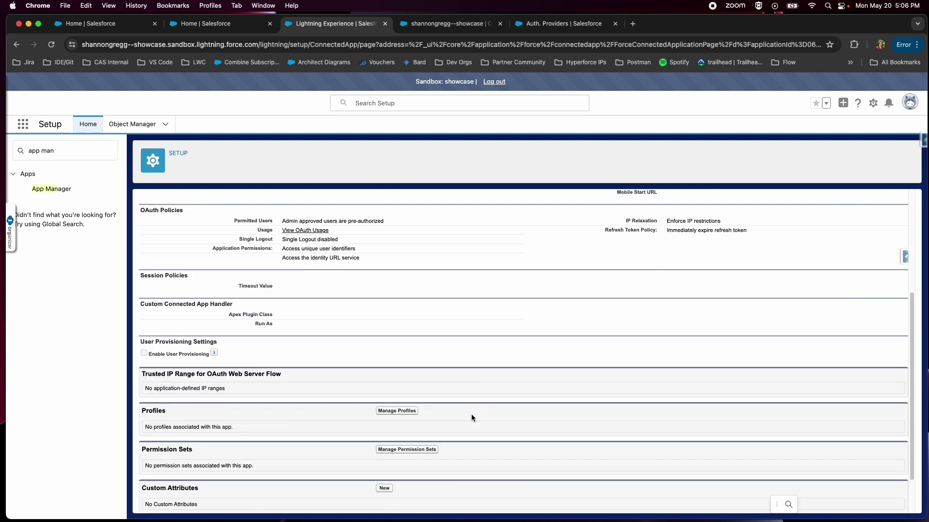
pyautogui.scroll(-1, 473, 417)
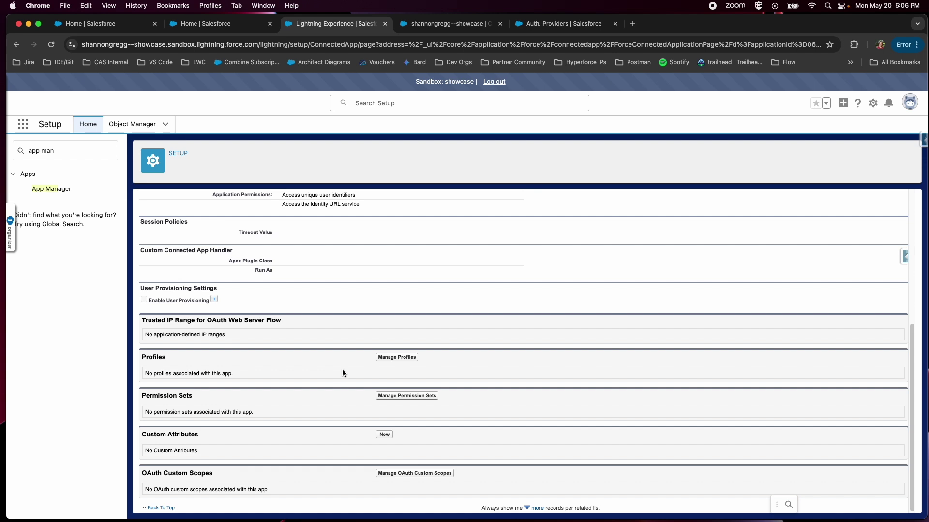
# Grant the System Administrator profile access in Manage Profiles, save, and check the Profiles list
pyautogui.click(390, 359)
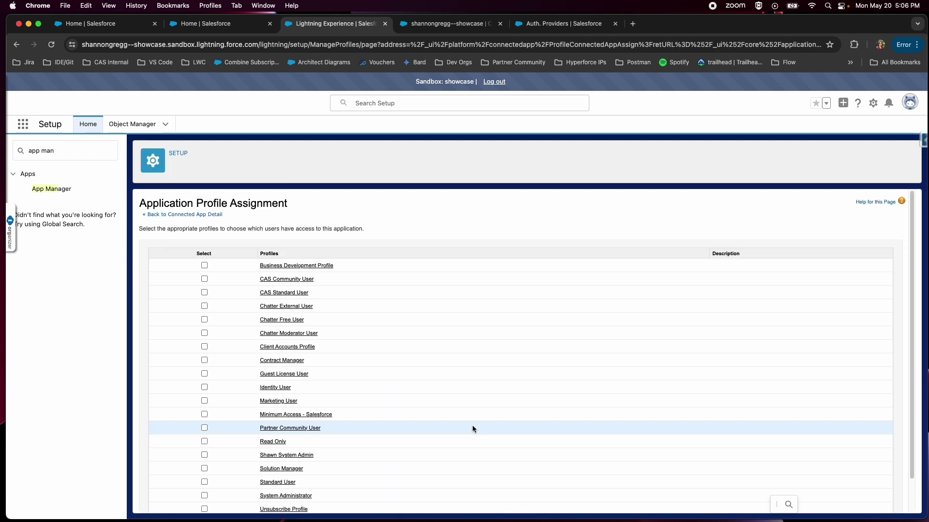
pyautogui.scroll(-2, 482, 419)
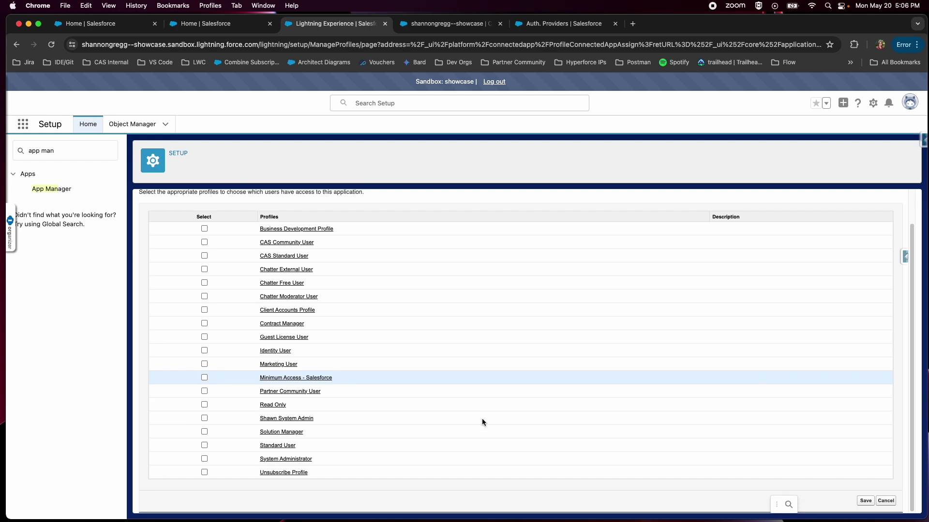
pyautogui.click(204, 458)
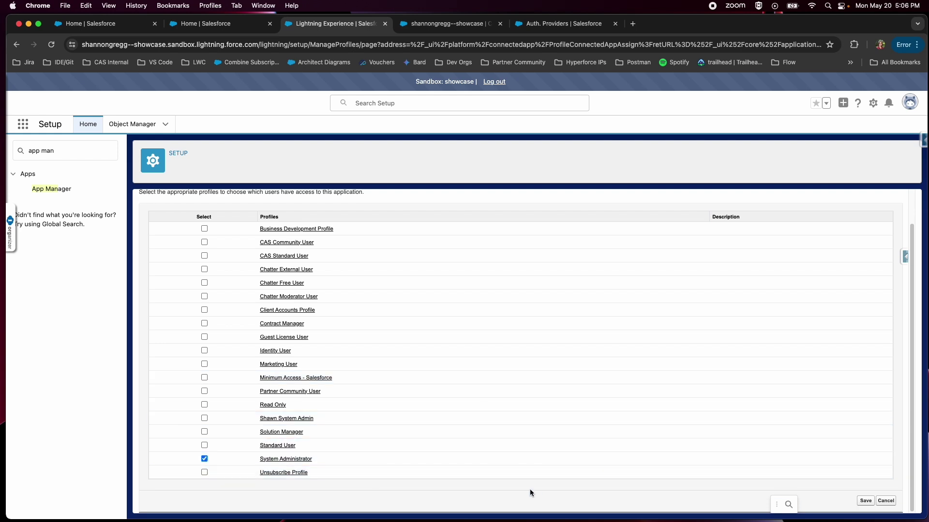
pyautogui.click(862, 502)
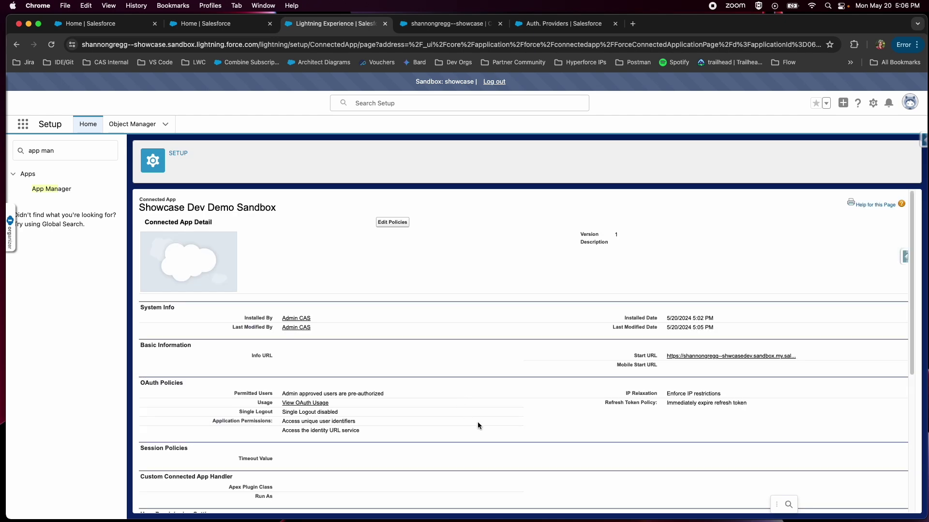
pyautogui.scroll(-1, 498, 440)
pyautogui.scroll(-4, 498, 441)
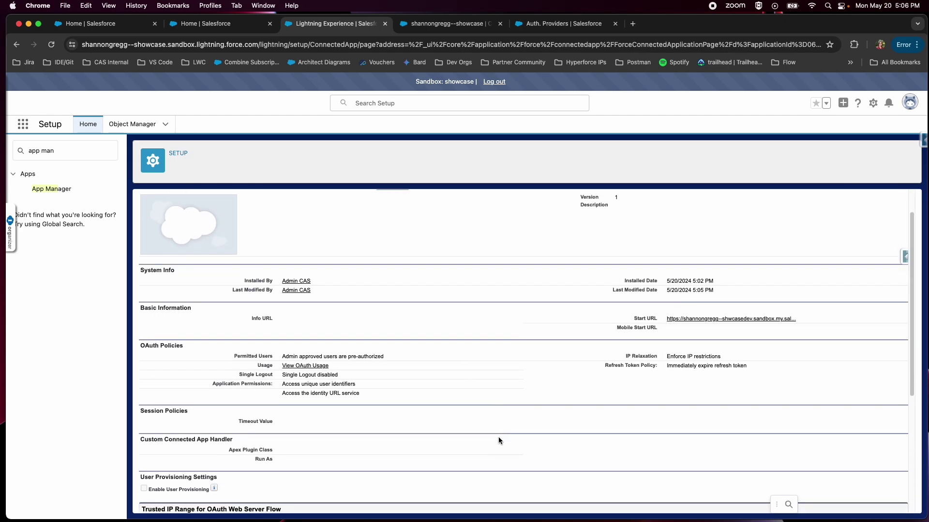
pyautogui.scroll(-3, 499, 441)
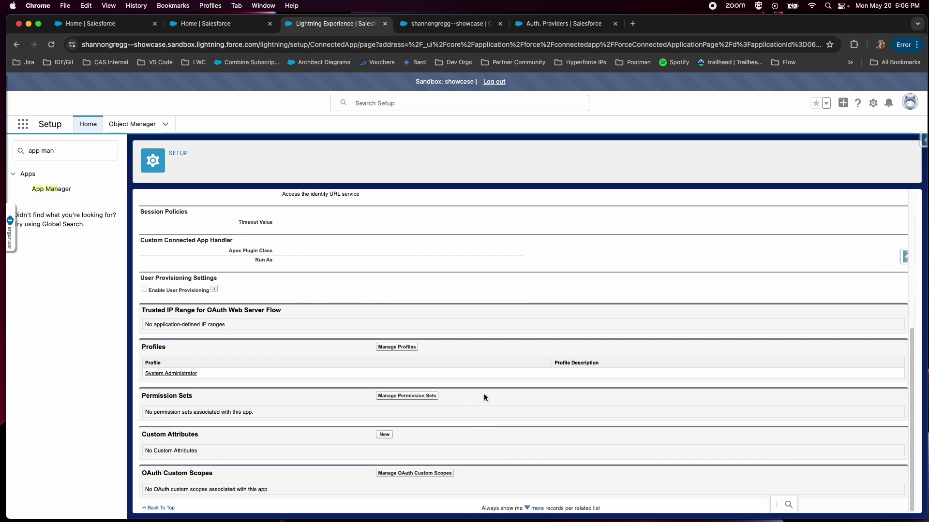
pyautogui.scroll(8, 520, 318)
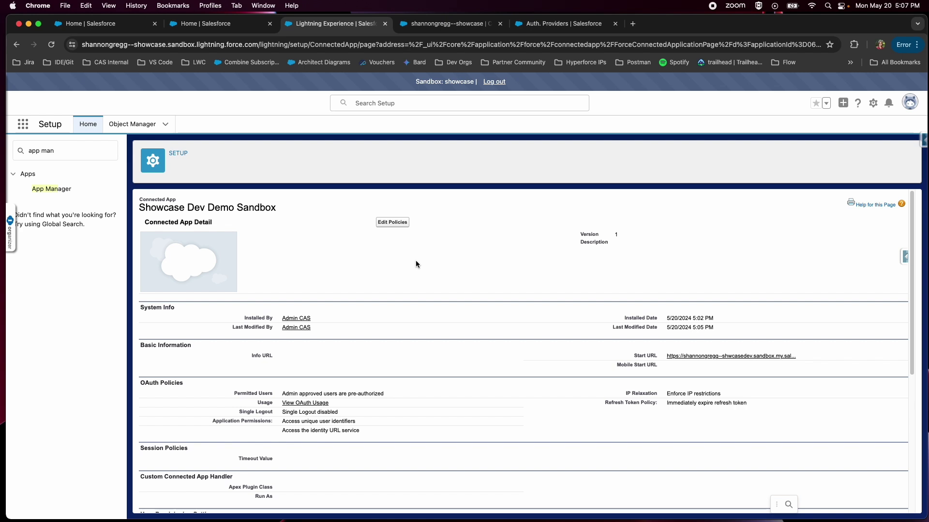
# Duplicate the Auth. Providers tab and open Users via Quick Find 'user'
pyautogui.click(466, 24)
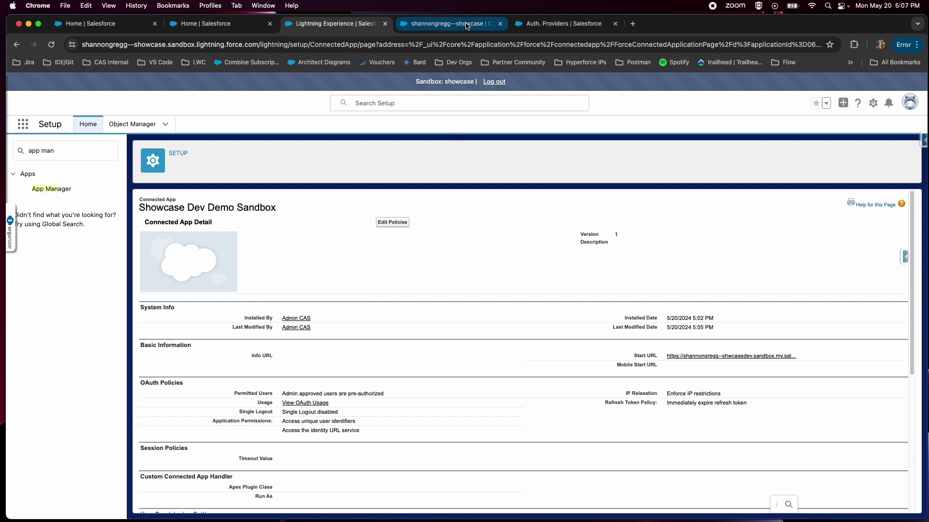
pyautogui.click(544, 25)
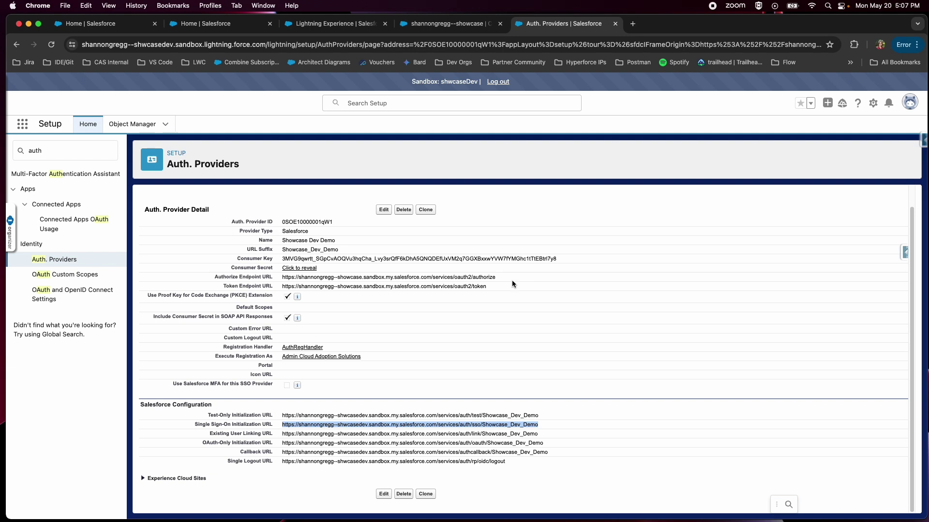
pyautogui.rightClick(571, 25)
pyautogui.click(604, 92)
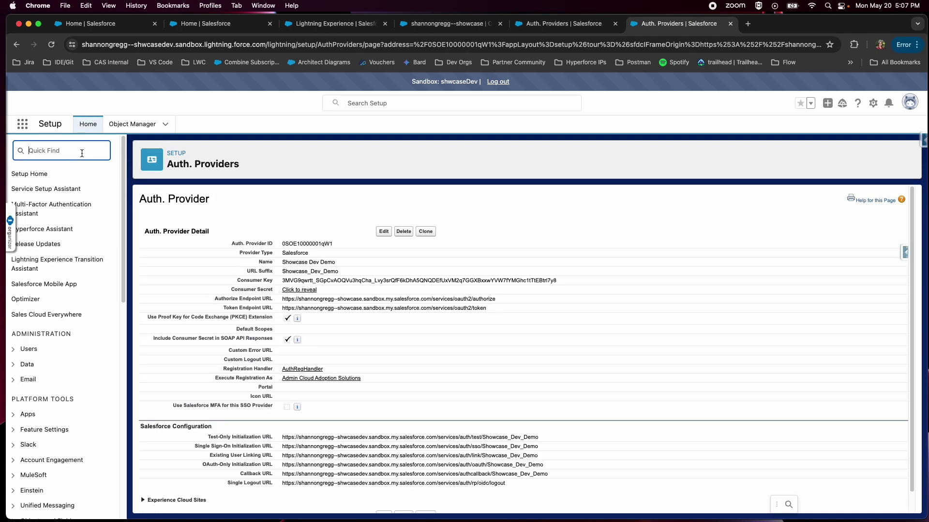
pyautogui.write('user')
pyautogui.click(37, 297)
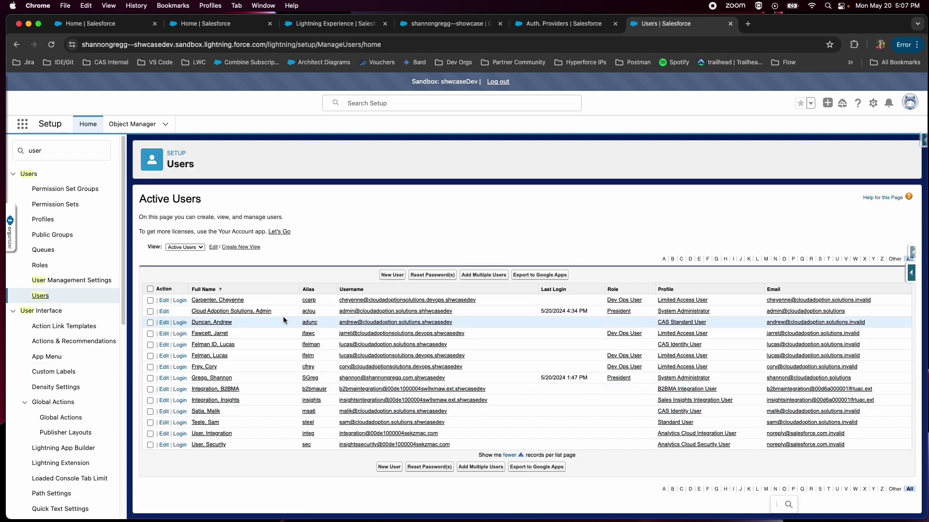
# Open the Cloud Adoption Solutions admin user's record and select its Federation ID value
pyautogui.click(231, 311)
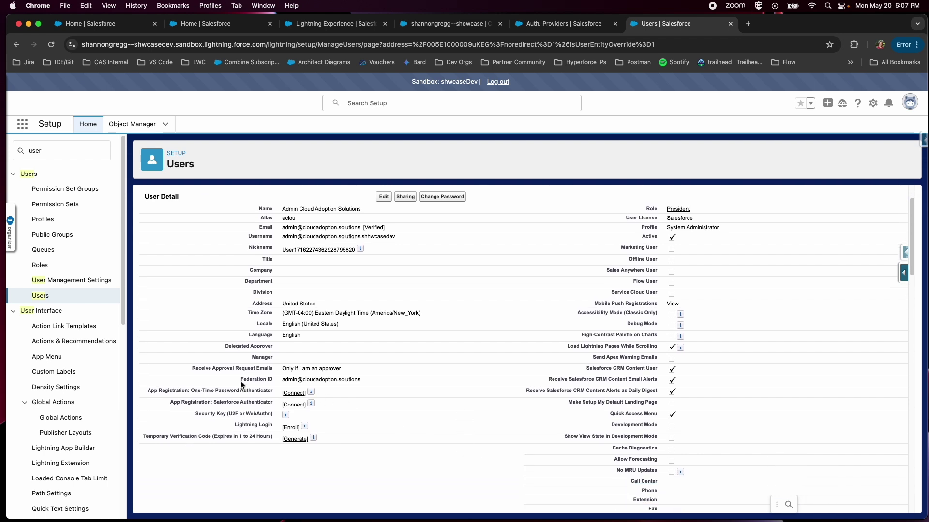
pyautogui.tripleClick(241, 380)
pyautogui.moveTo(393, 384); pyautogui.dragTo(389, 378)
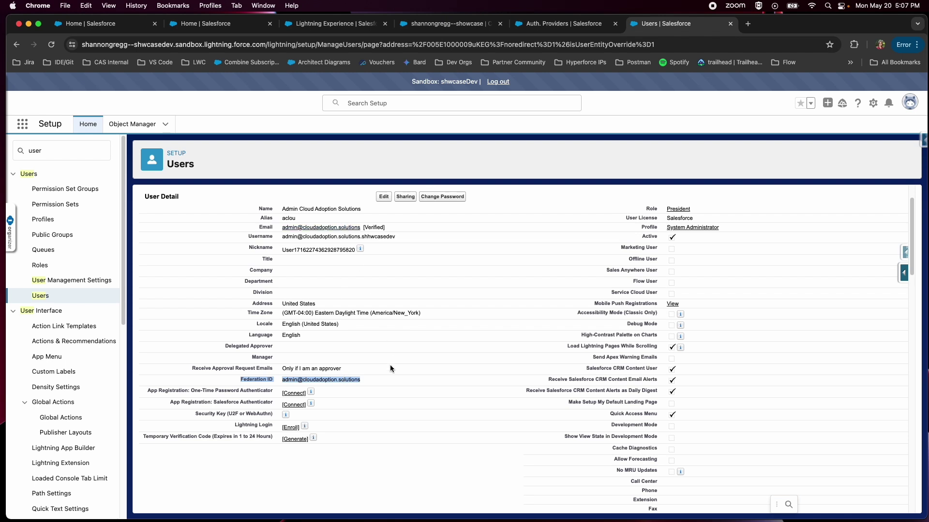
pyautogui.scroll(-1, 404, 360)
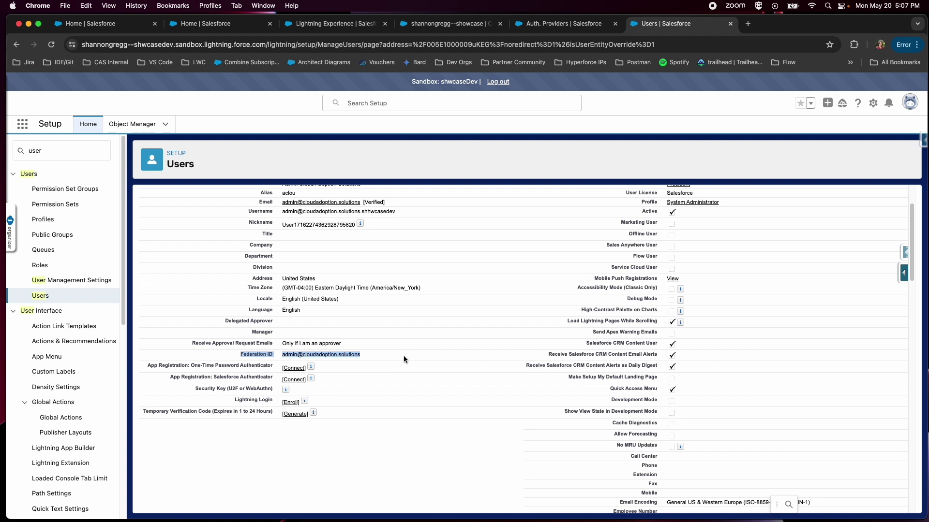
pyautogui.scroll(3, 409, 360)
pyautogui.moveTo(241, 426); pyautogui.dragTo(360, 426)
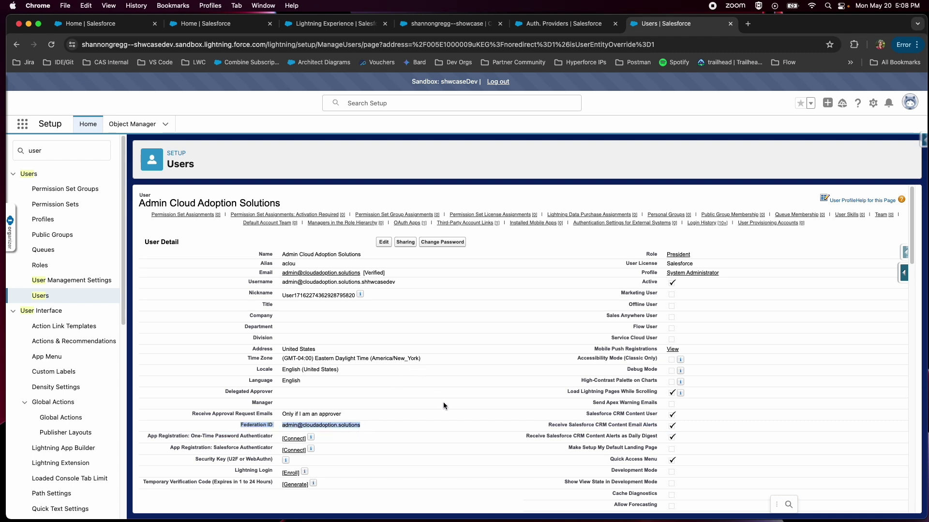
# Bring the showcase sandbox's Automation home tab to the front
pyautogui.click(559, 24)
pyautogui.click(450, 25)
pyautogui.click(229, 26)
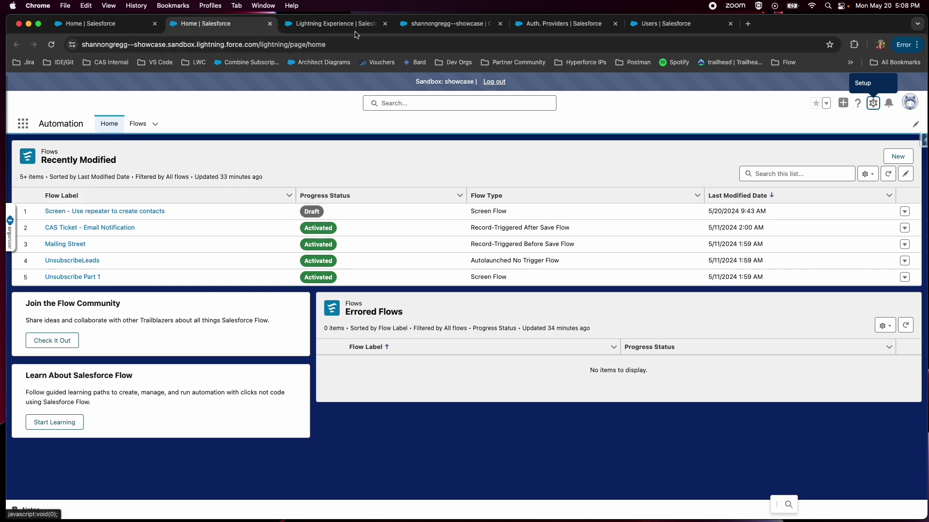
# Log out of the shwcaseDev sandbox from the Auth. Providers tab
pyautogui.click(450, 24)
pyautogui.click(531, 25)
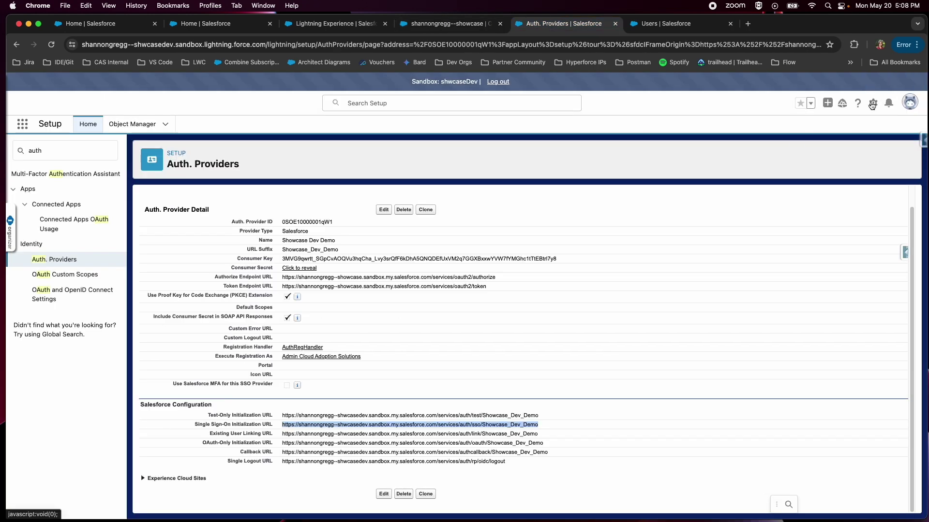
pyautogui.click(910, 103)
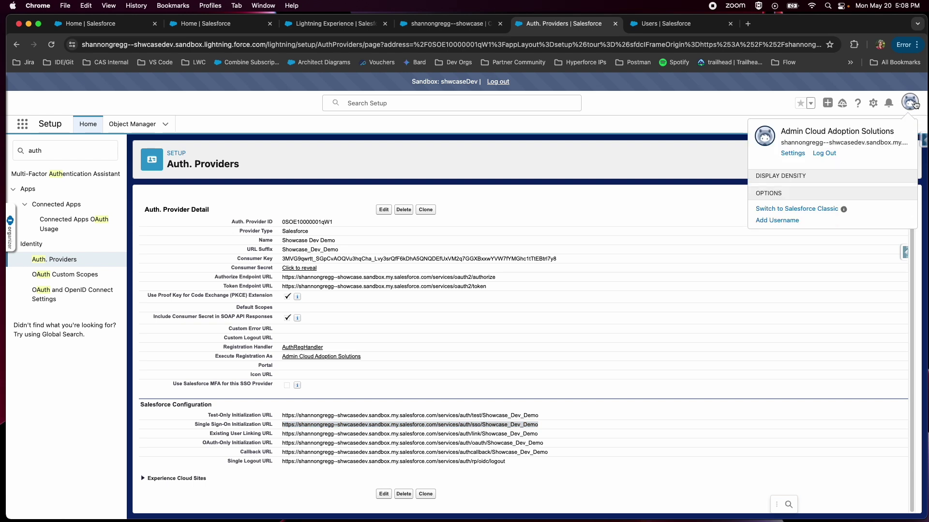
pyautogui.click(830, 155)
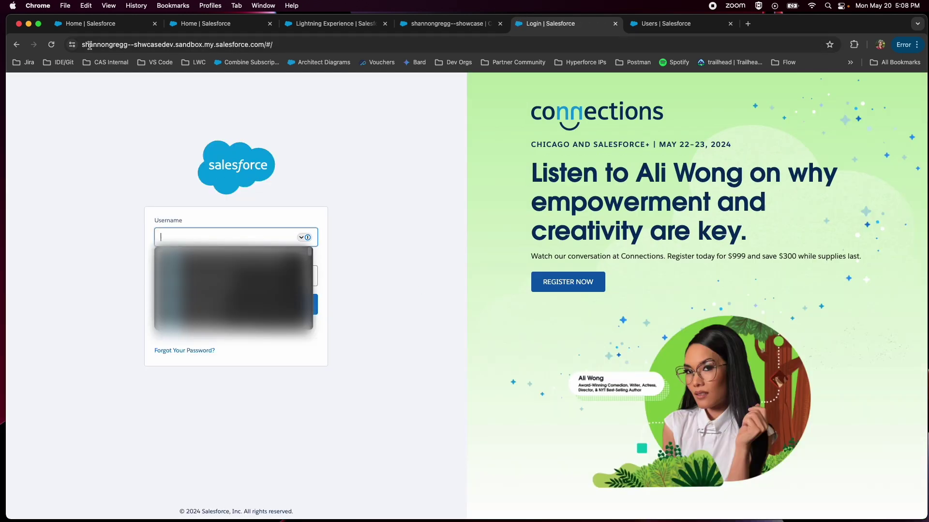
# Reload the showcase sandbox's Automation home page
pyautogui.click(91, 29)
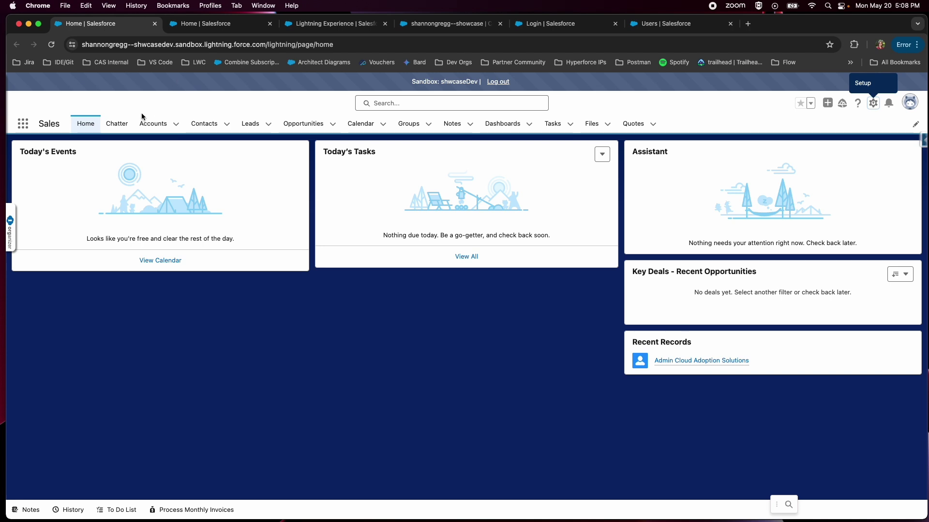
pyautogui.click(199, 23)
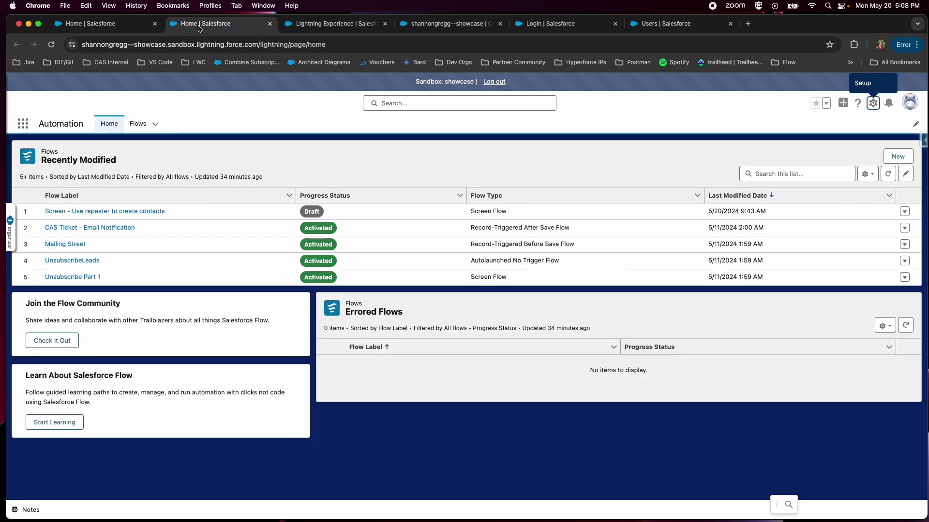
pyautogui.click(51, 44)
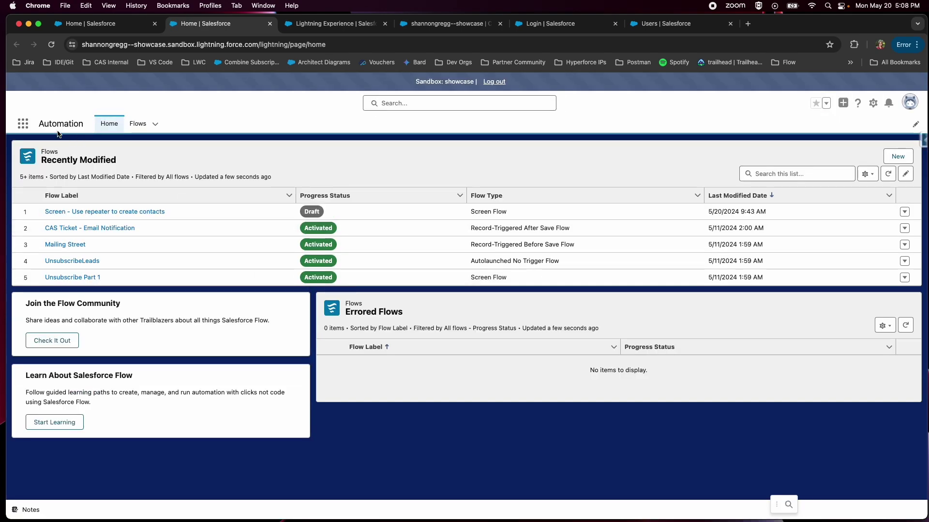
# Launch Showcase Dev Demo Sandbox from the App Launcher via a 'sand' search to SSO into shwcaseDev
pyautogui.click(25, 125)
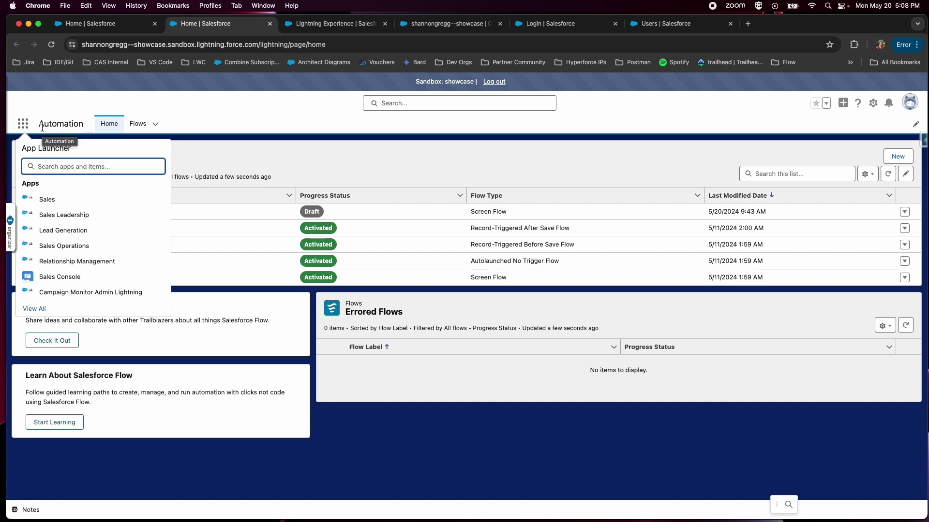
pyautogui.write('sand')
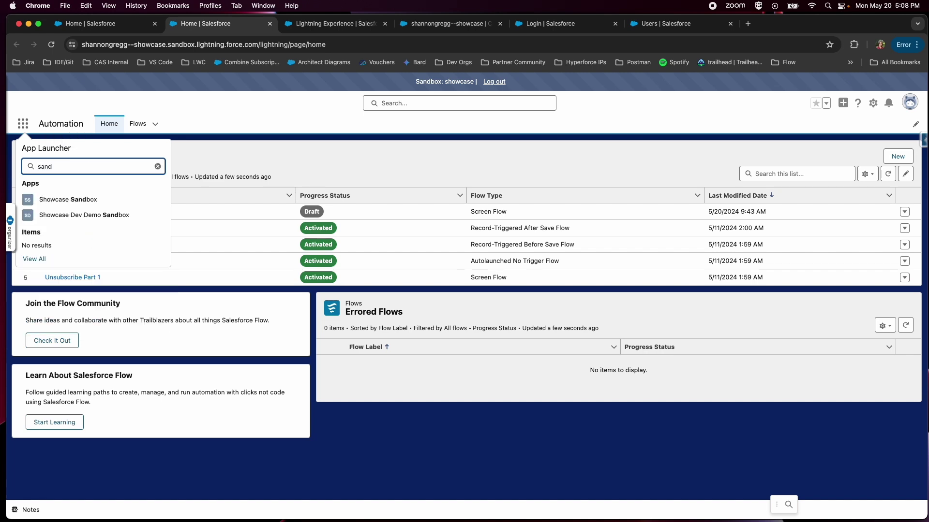
pyautogui.click(77, 216)
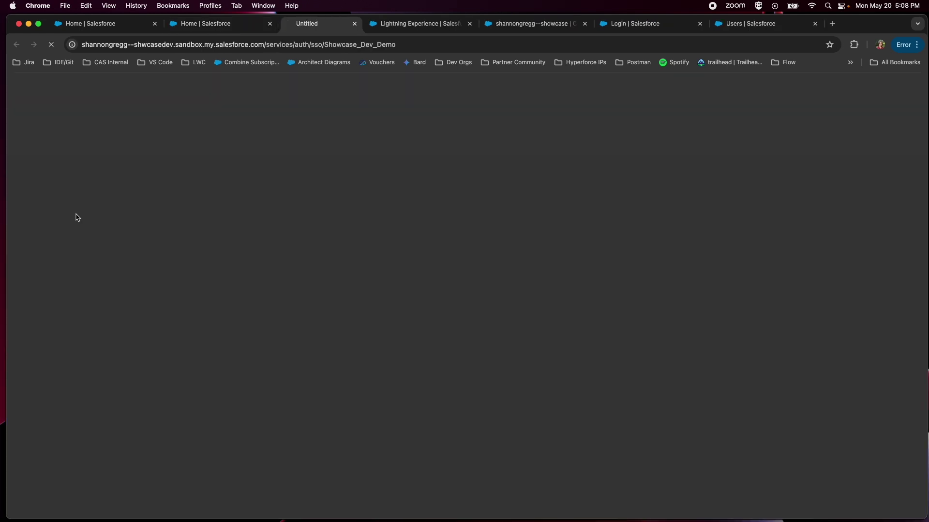